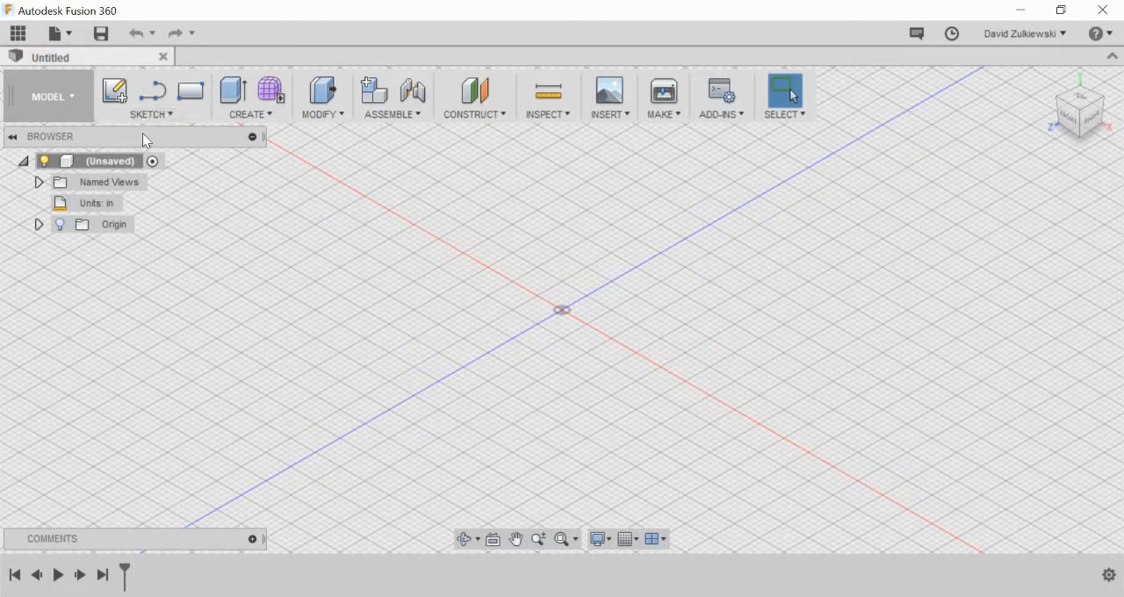
Step: Start a new sketch on the vertical origin plane that faces the right view
{"action": "left_click", "coordinate": [115, 91]}
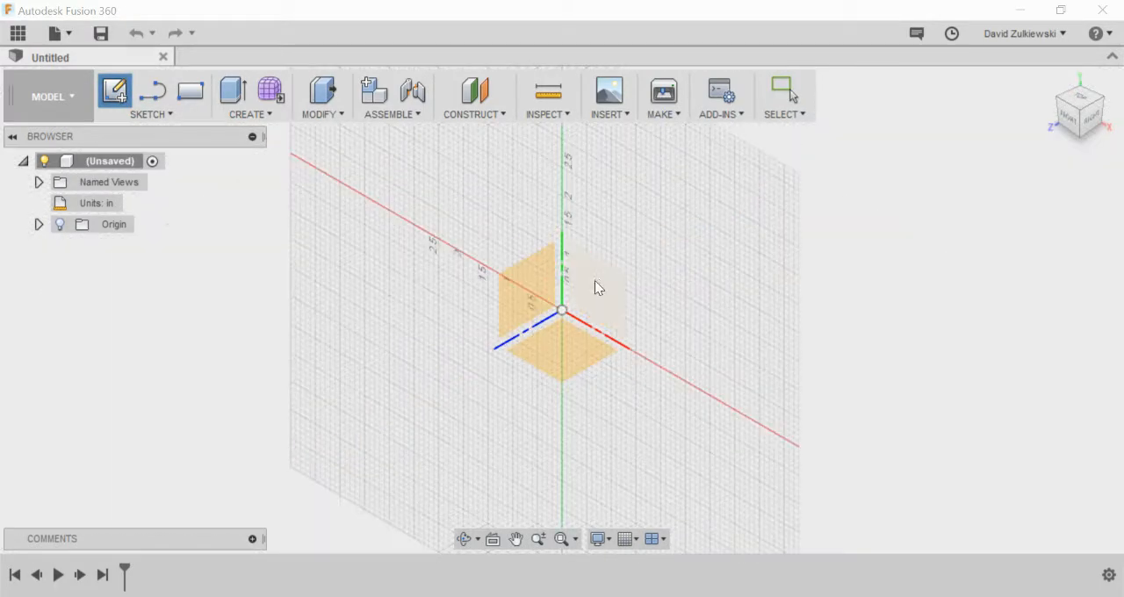
{"action": "left_click", "coordinate": [560, 342]}
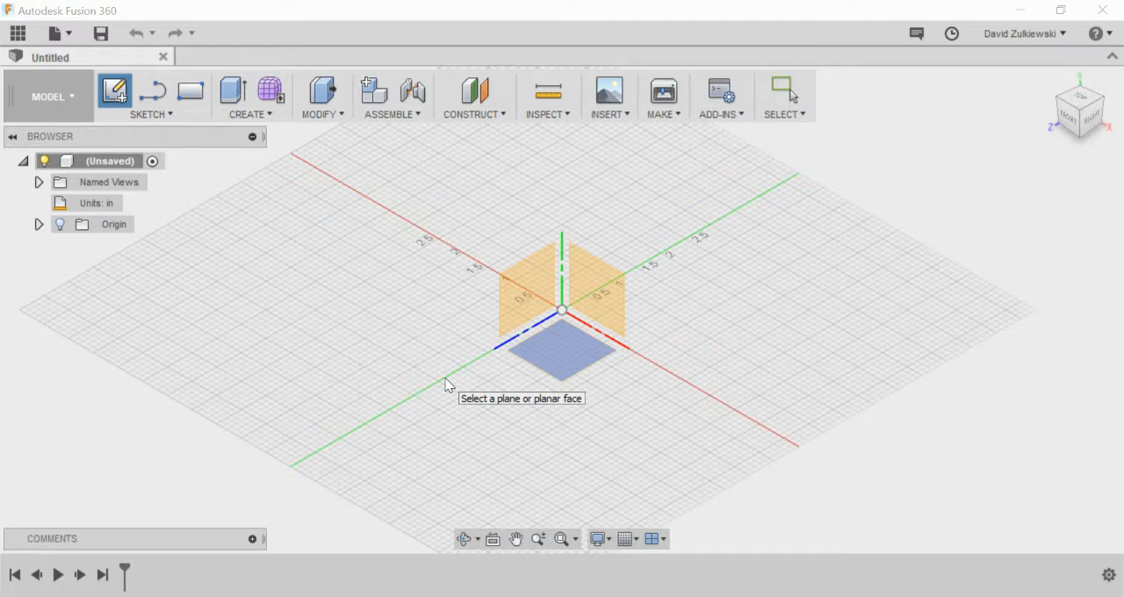
{"action": "left_click", "coordinate": [516, 301]}
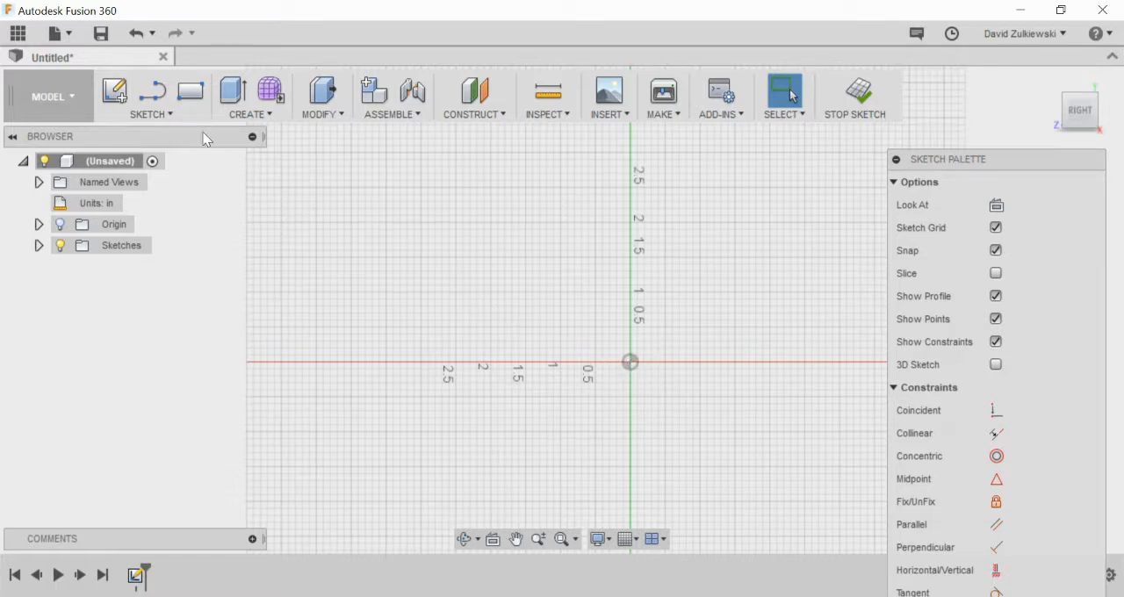
Step: Draw a center rectangle on the origin, 2.12 in wide and 2.12 in high
{"action": "left_click", "coordinate": [151, 114]}
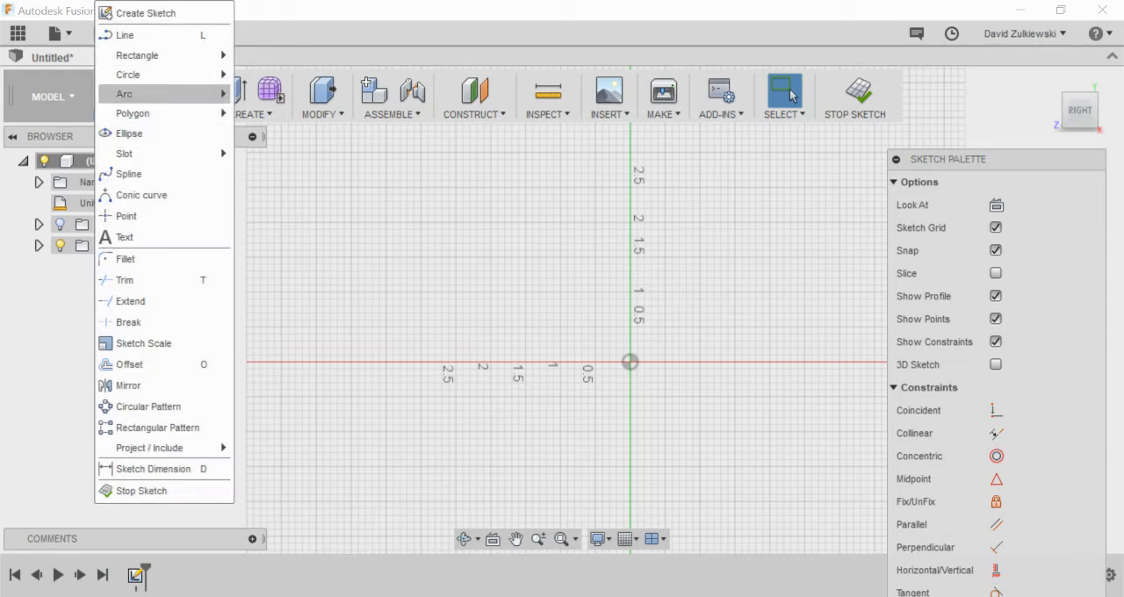
{"action": "mouse_move", "coordinate": [167, 56]}
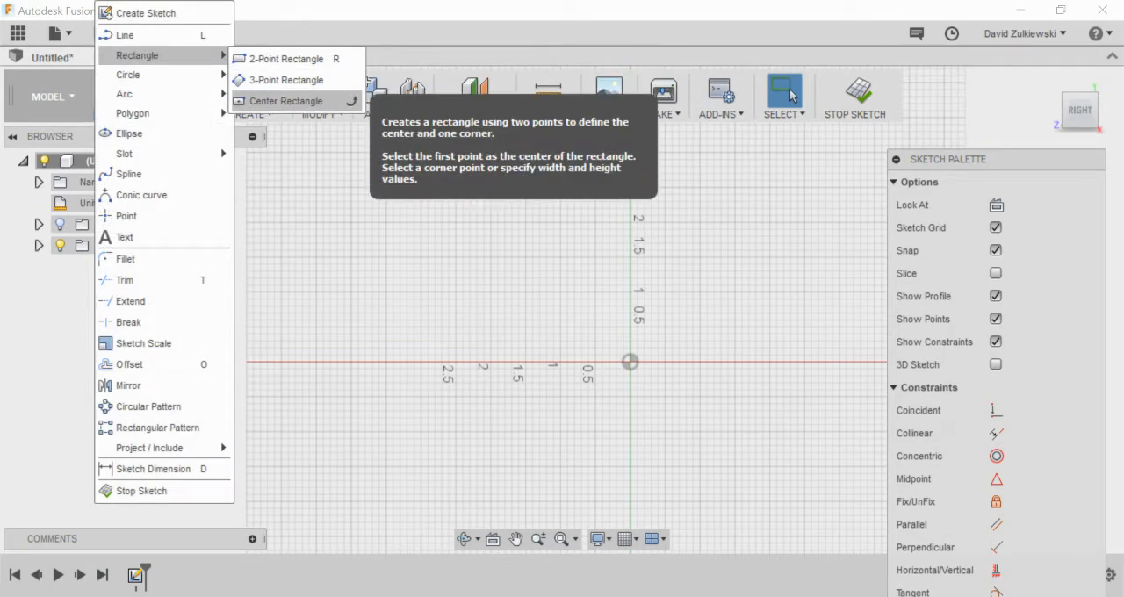
{"action": "left_click", "coordinate": [264, 101]}
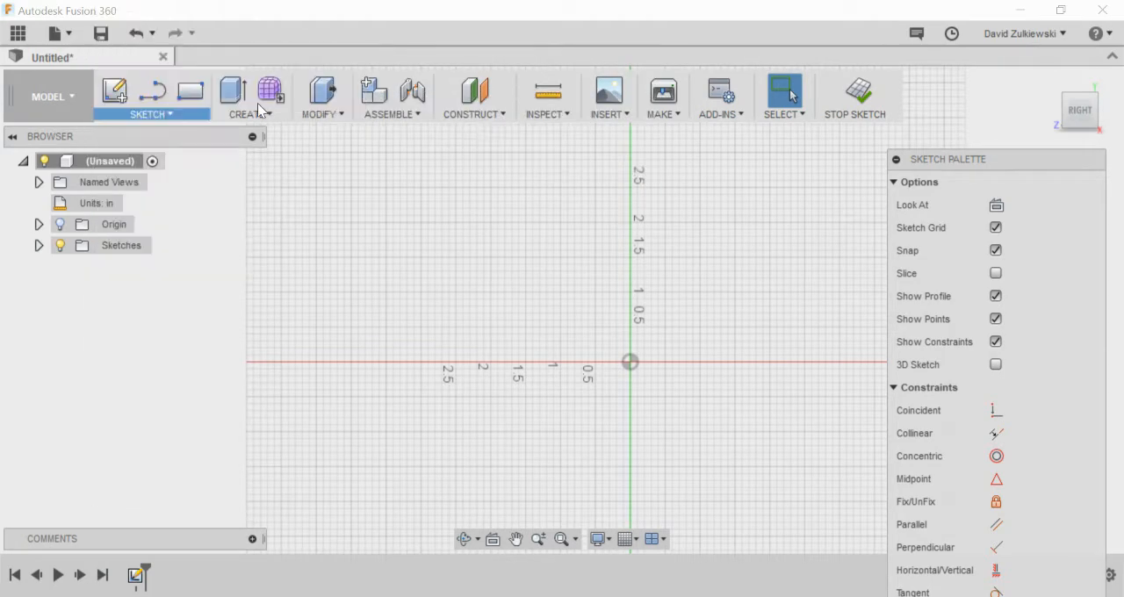
{"action": "left_click", "coordinate": [629, 360]}
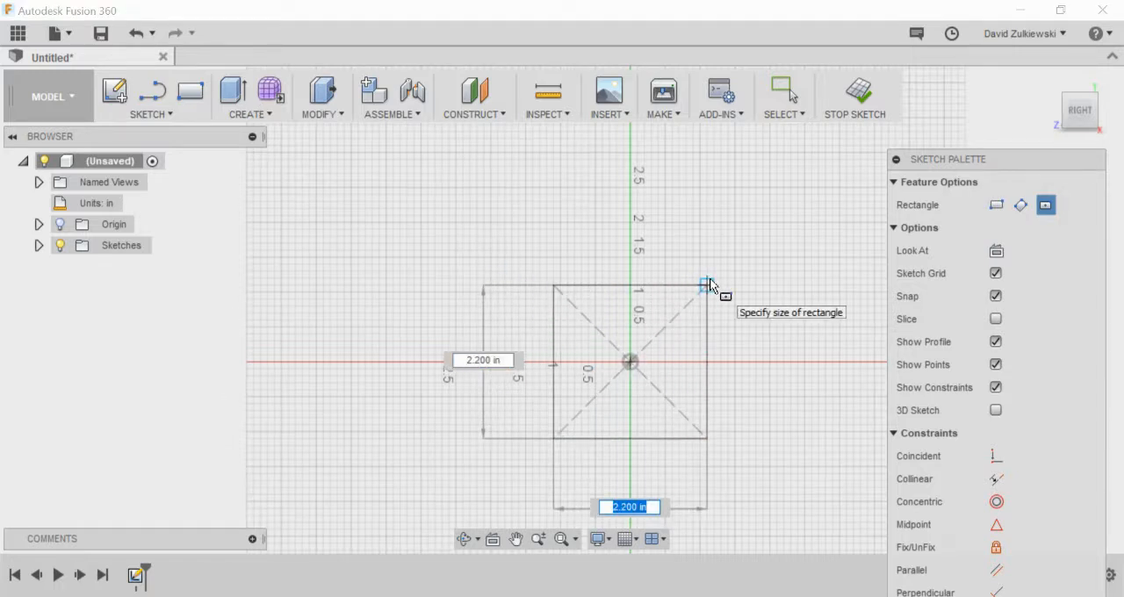
{"action": "type", "text": "2.12"}
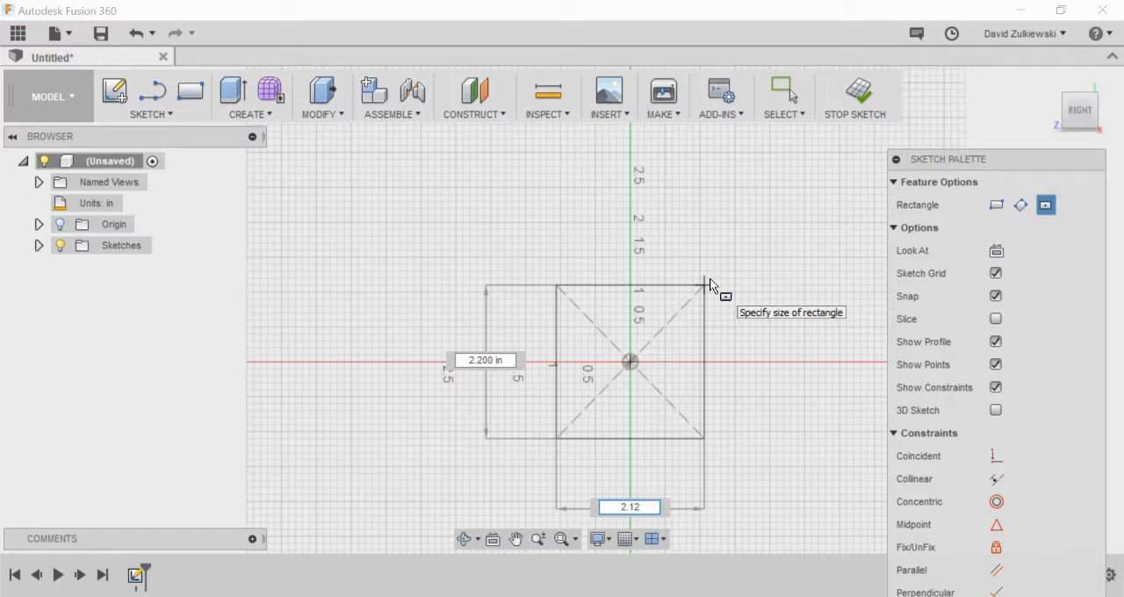
{"action": "key", "text": "Tab"}
{"action": "type", "text": "2"}
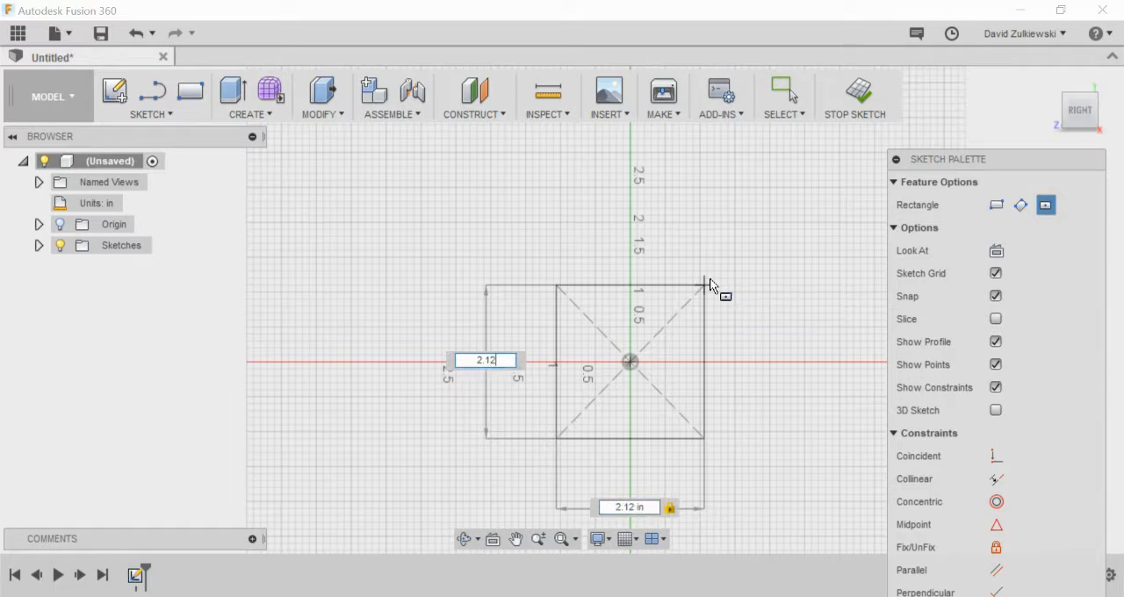
{"action": "type", "text": ".12"}
{"action": "key", "text": "Return"}
{"action": "key", "text": "Escape"}
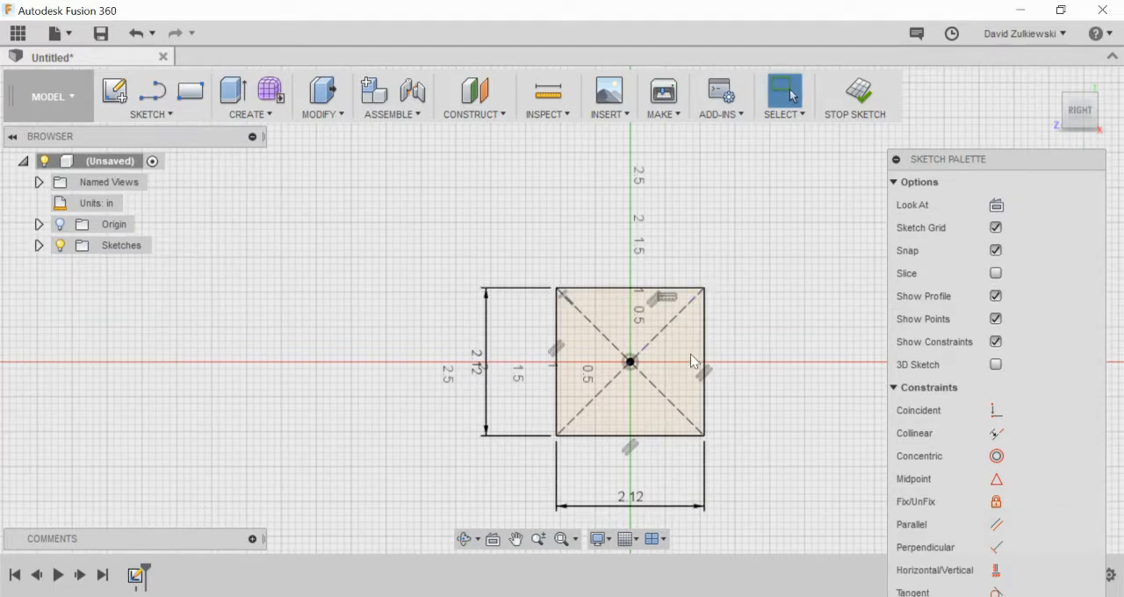
Step: Draw a 0.38 in horizontal line inward from the upper half of the square's left edge
{"action": "scroll", "coordinate": [655, 434], "scroll_direction": "up", "scroll_amount": 2}
{"action": "scroll", "coordinate": [654, 434], "scroll_direction": "up", "scroll_amount": 3}
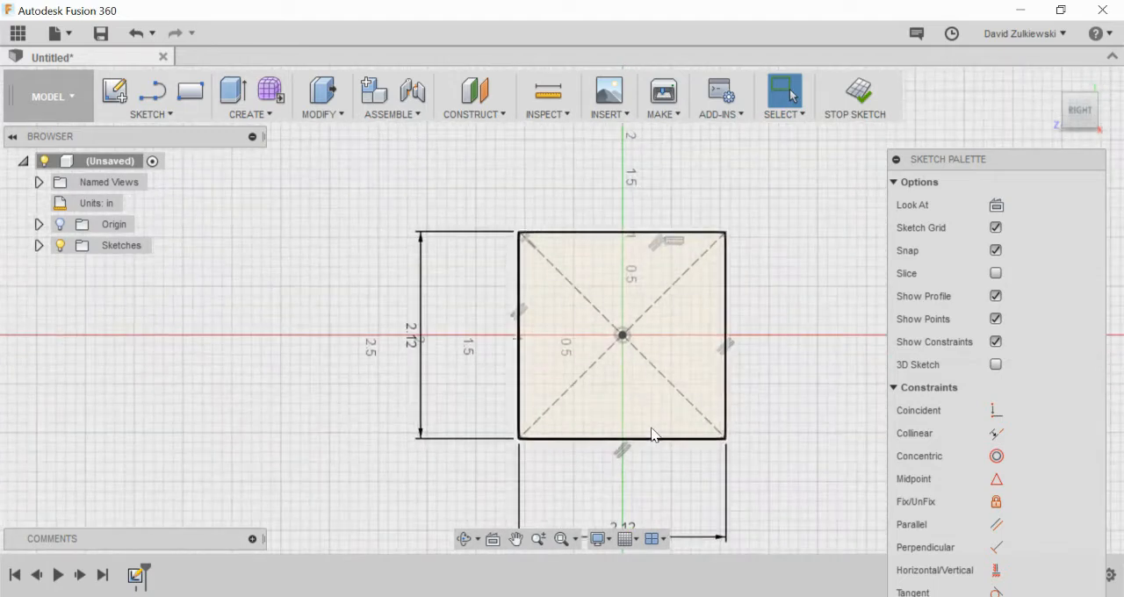
{"action": "scroll", "coordinate": [687, 500], "scroll_direction": "down", "scroll_amount": 2}
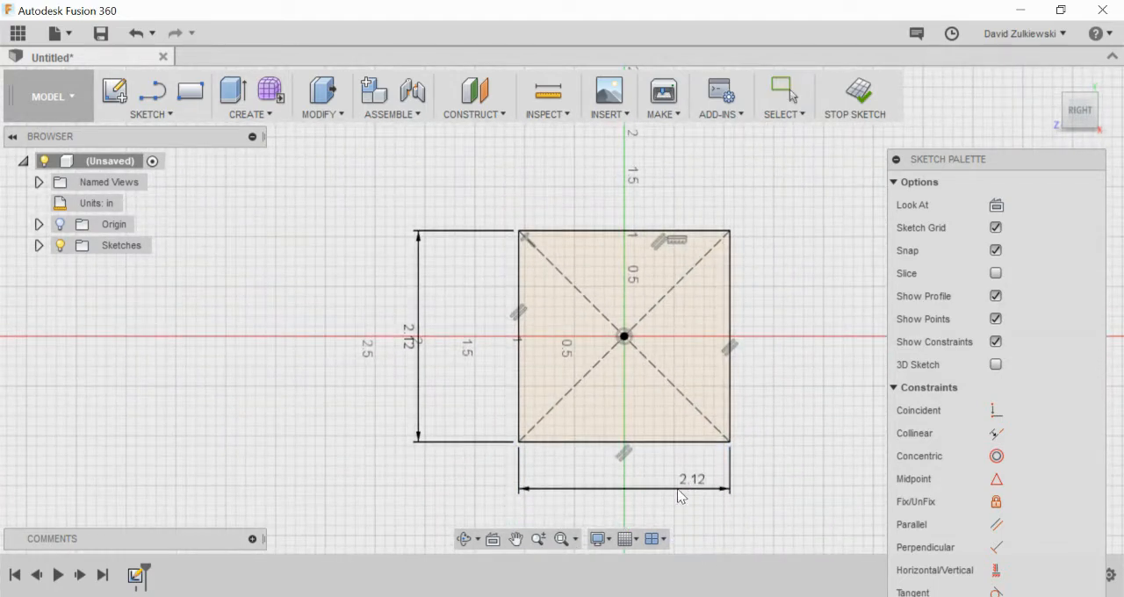
{"action": "scroll", "coordinate": [661, 478], "scroll_direction": "up", "scroll_amount": 2}
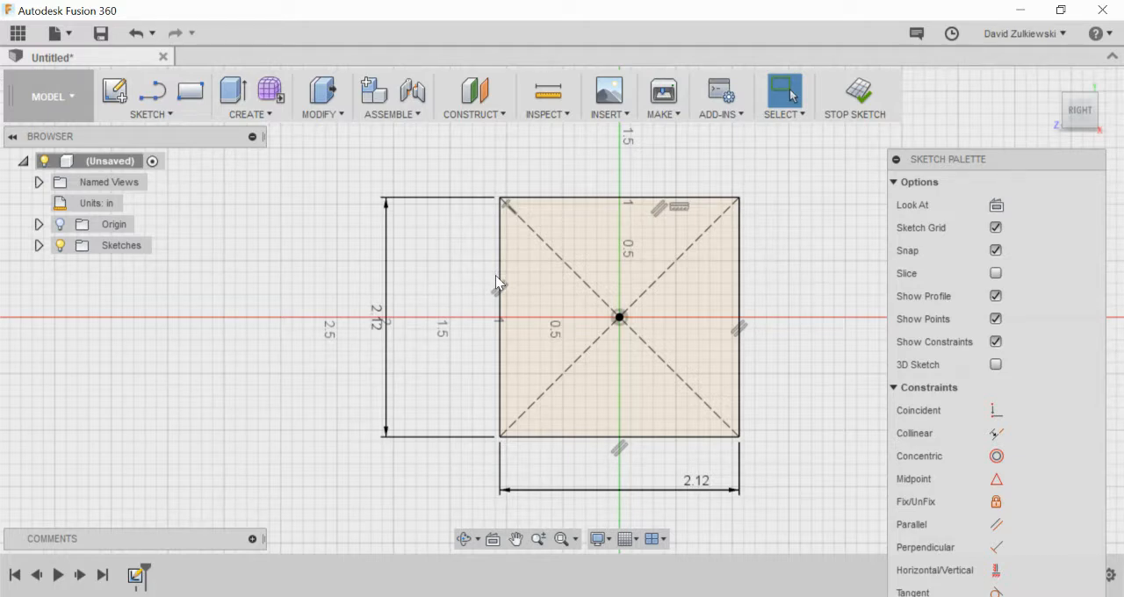
{"action": "left_click", "coordinate": [160, 101]}
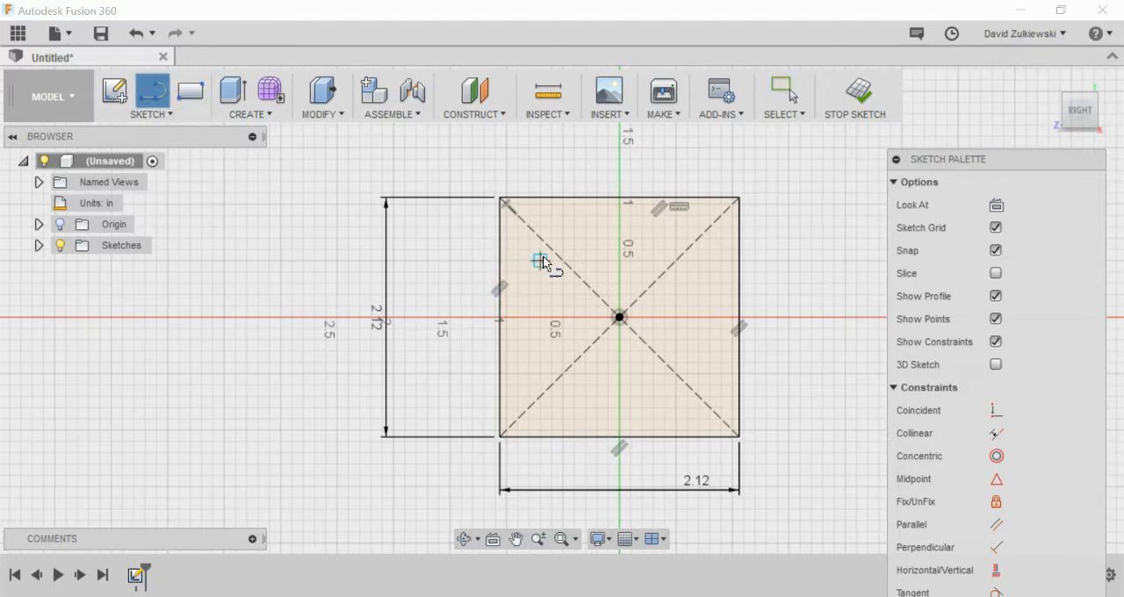
{"action": "left_click", "coordinate": [499, 265]}
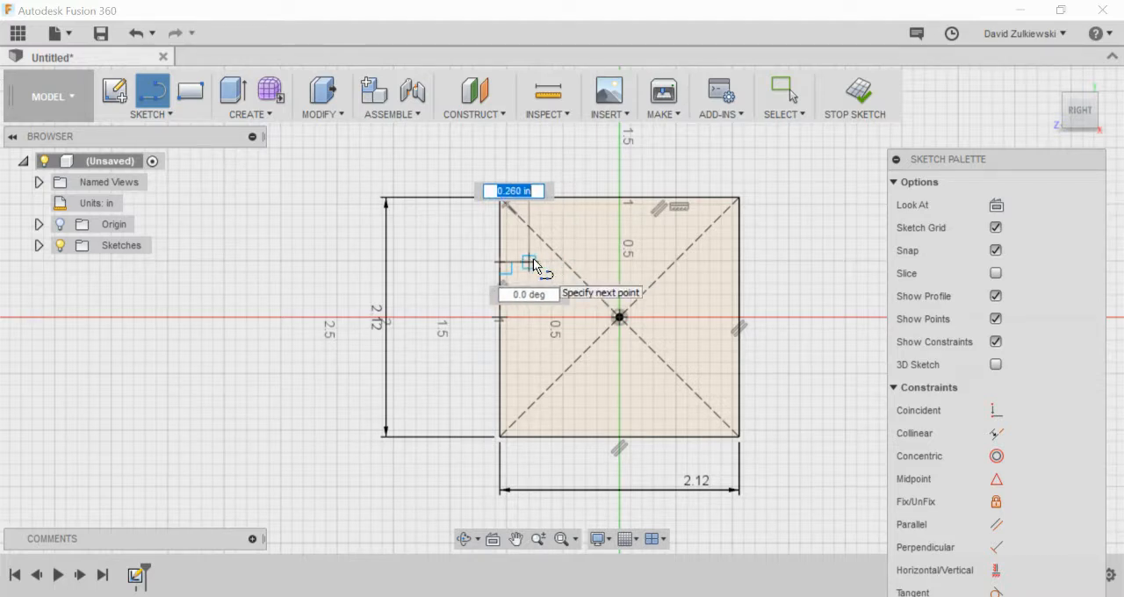
{"action": "key", "text": "BackSpace"}
{"action": "type", "text": ".38"}
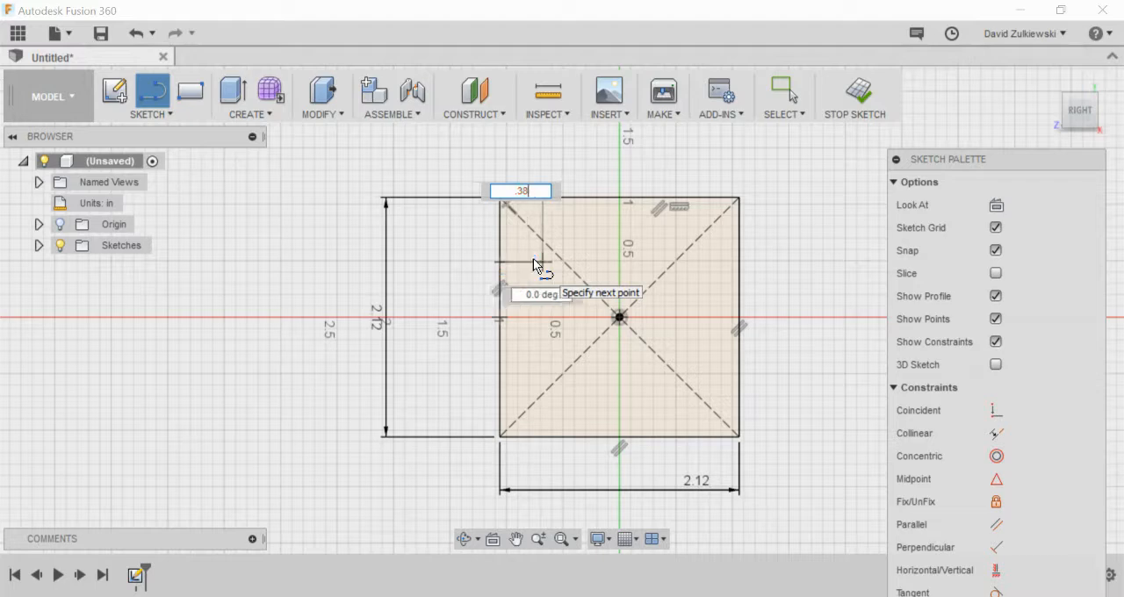
{"action": "key", "text": "Return"}
{"action": "key", "text": "Escape"}
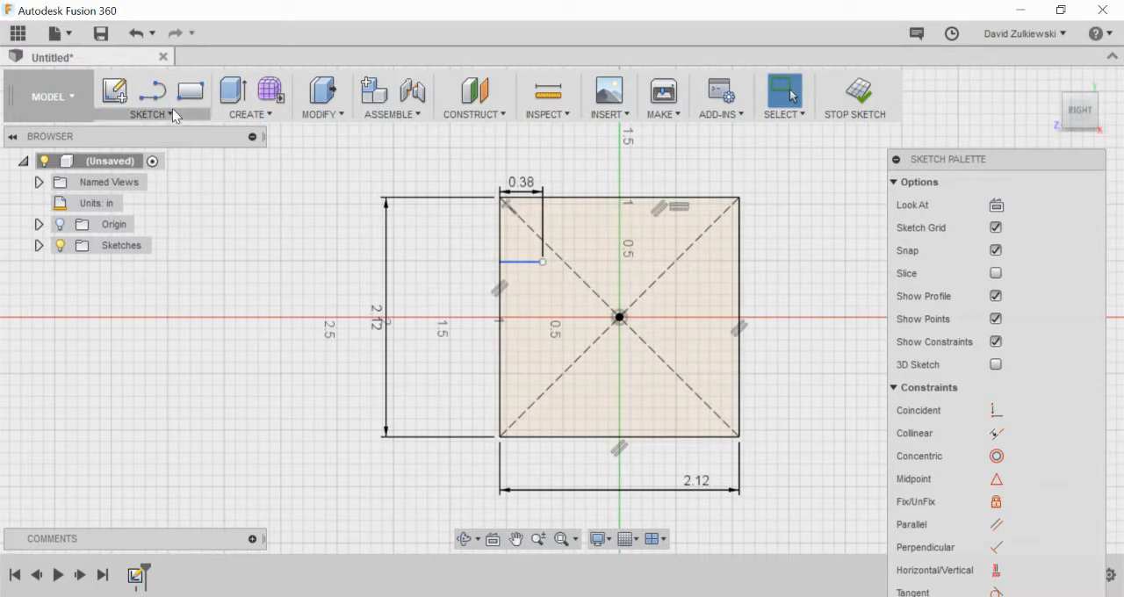
Step: Draw a 0.5 in vertical line downward from the inner end of the 0.38 in line
{"action": "left_click", "coordinate": [152, 91]}
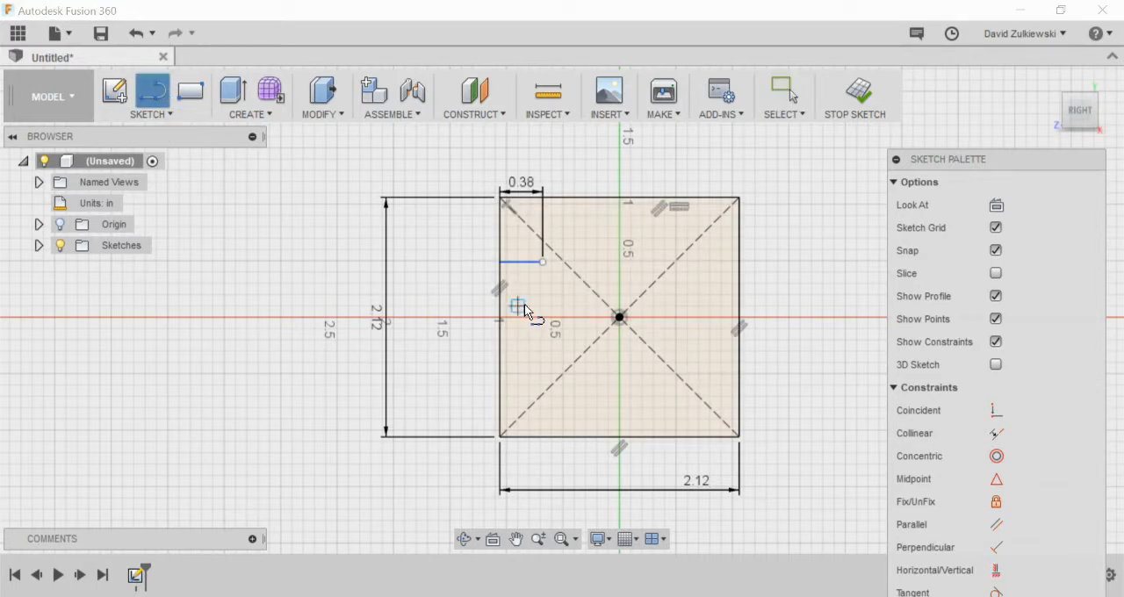
{"action": "left_click", "coordinate": [542, 261]}
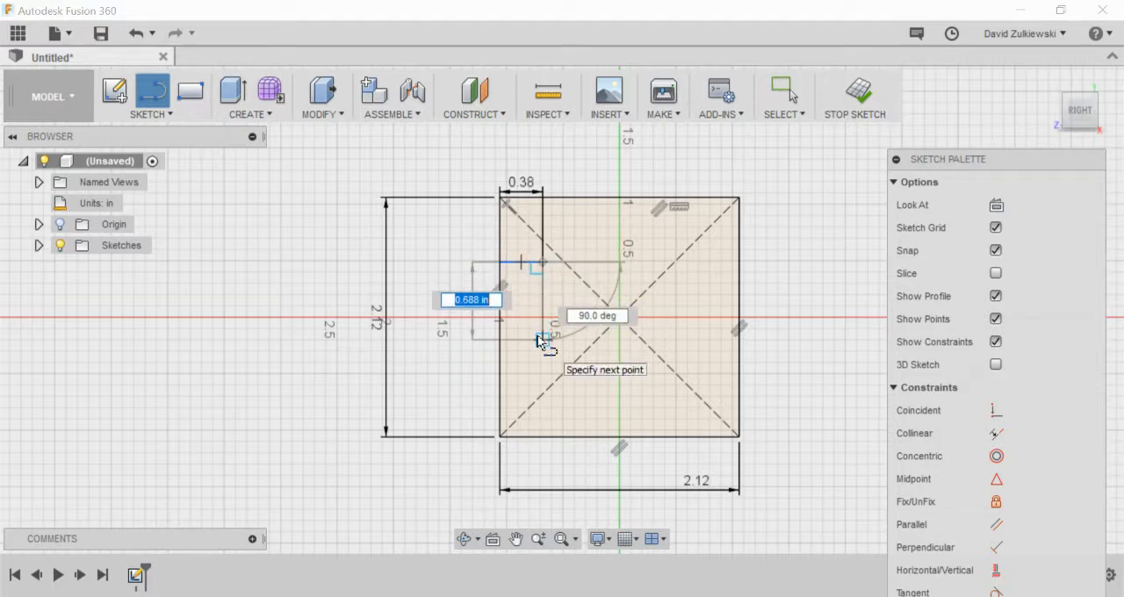
{"action": "key", "text": "BackSpace"}
{"action": "type", "text": ".5"}
{"action": "key", "text": "Return"}
{"action": "key", "text": "Escape"}
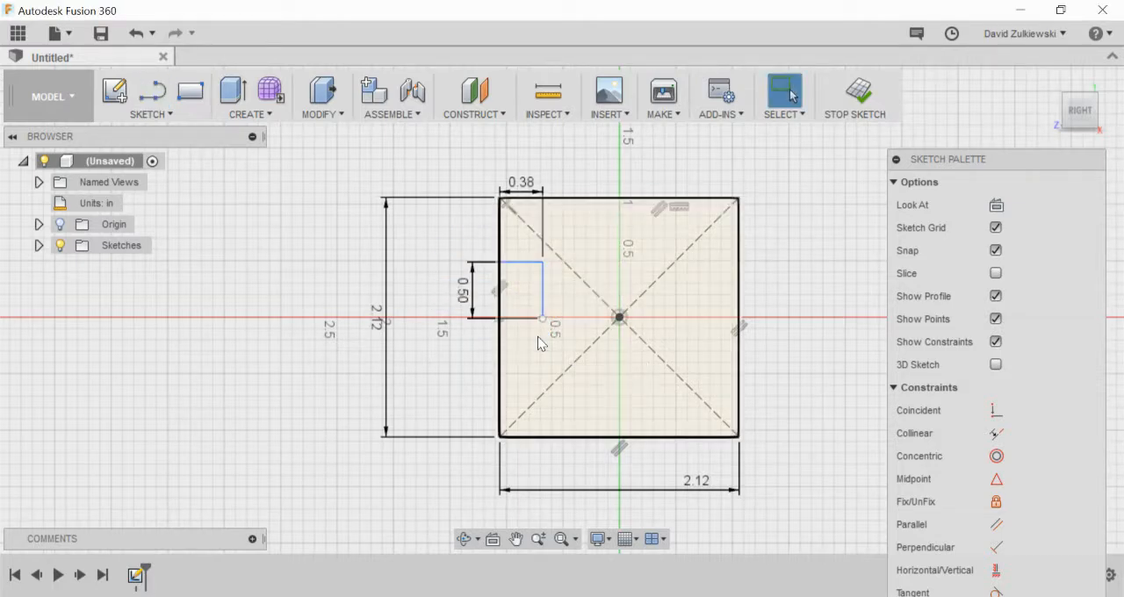
Step: Close the notch outline with a line from the vertical line's lower end to the midpoint of the square's left edge
{"action": "left_click", "coordinate": [161, 104]}
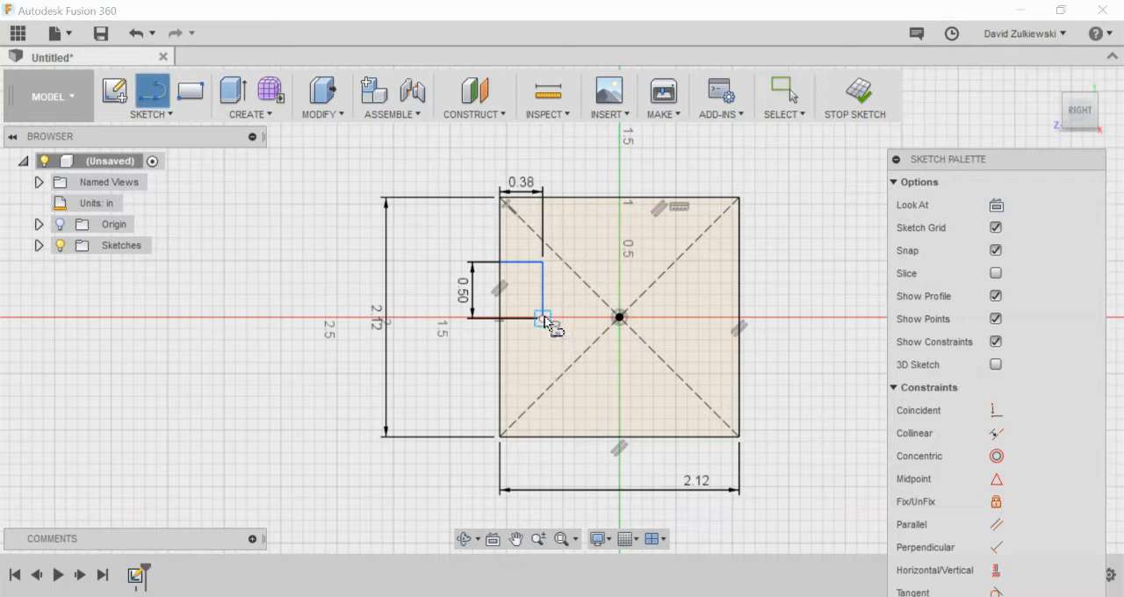
{"action": "left_click", "coordinate": [544, 317]}
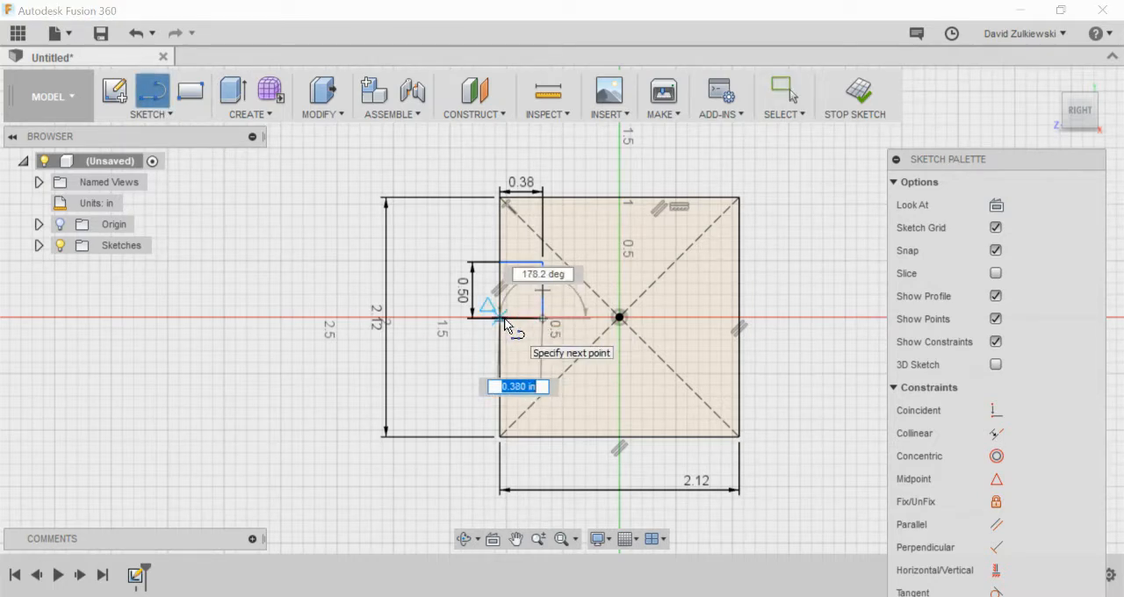
{"action": "left_click", "coordinate": [501, 317]}
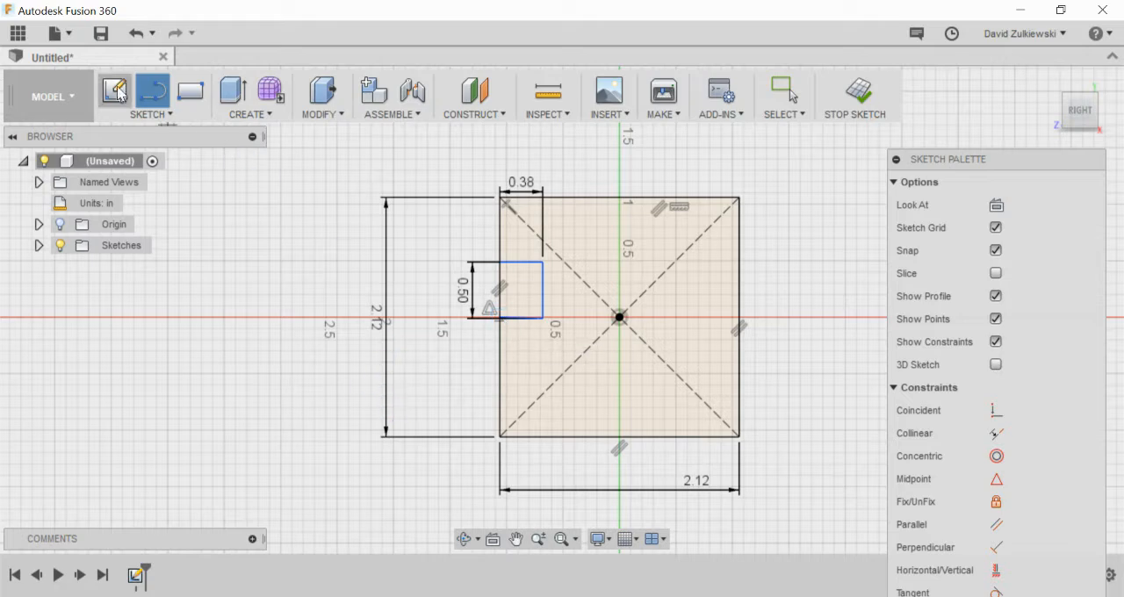
{"action": "left_click", "coordinate": [788, 91]}
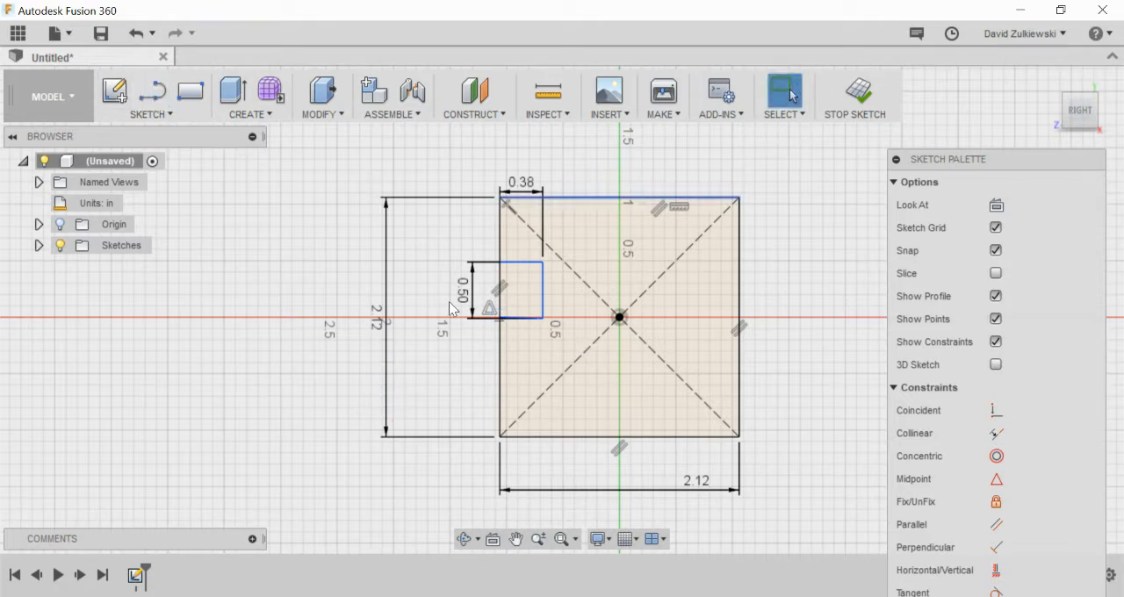
{"action": "left_click", "coordinate": [520, 297]}
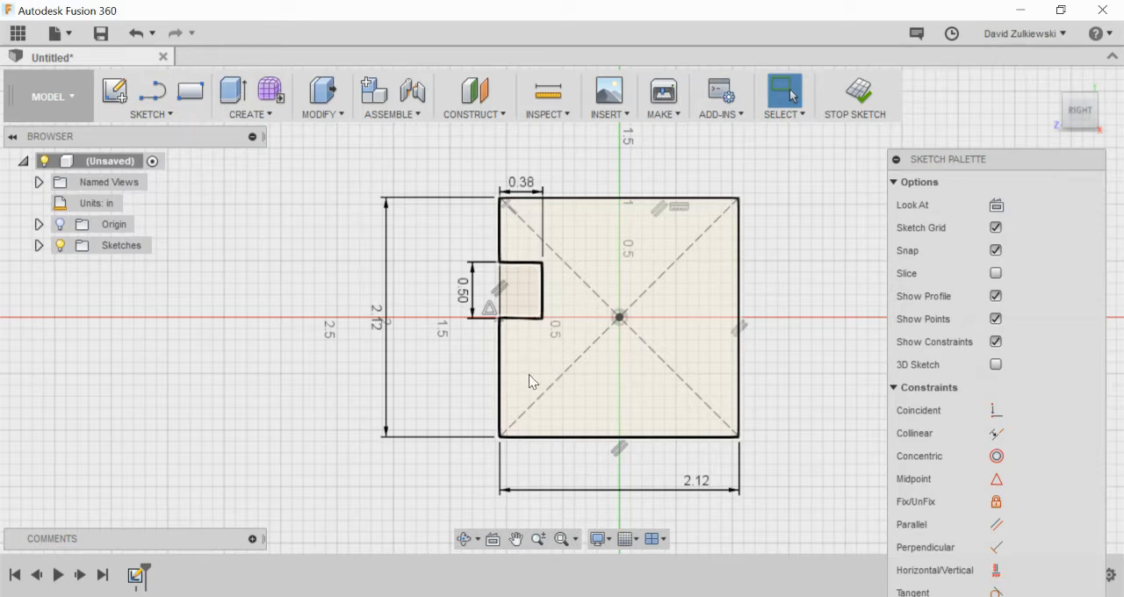
{"action": "left_click", "coordinate": [529, 374]}
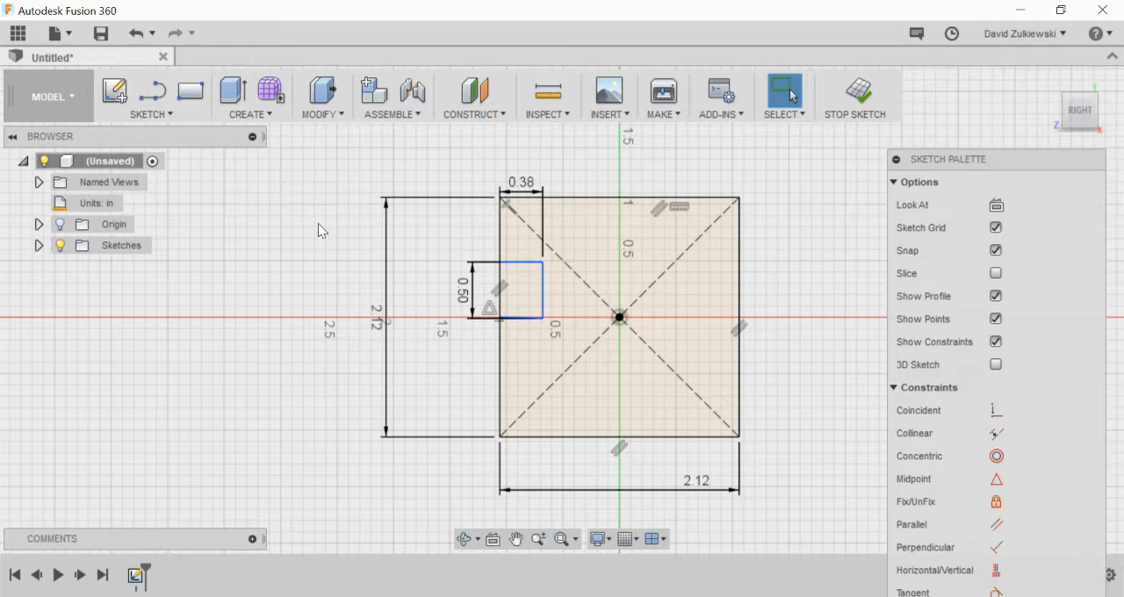
{"action": "left_click", "coordinate": [150, 114]}
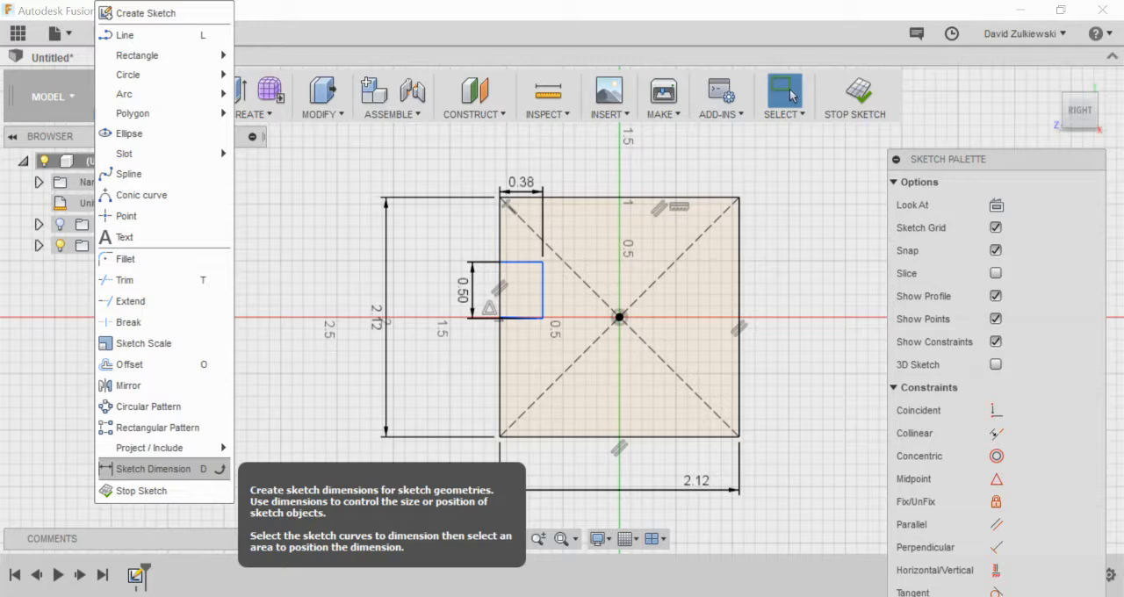
{"action": "left_click", "coordinate": [154, 469]}
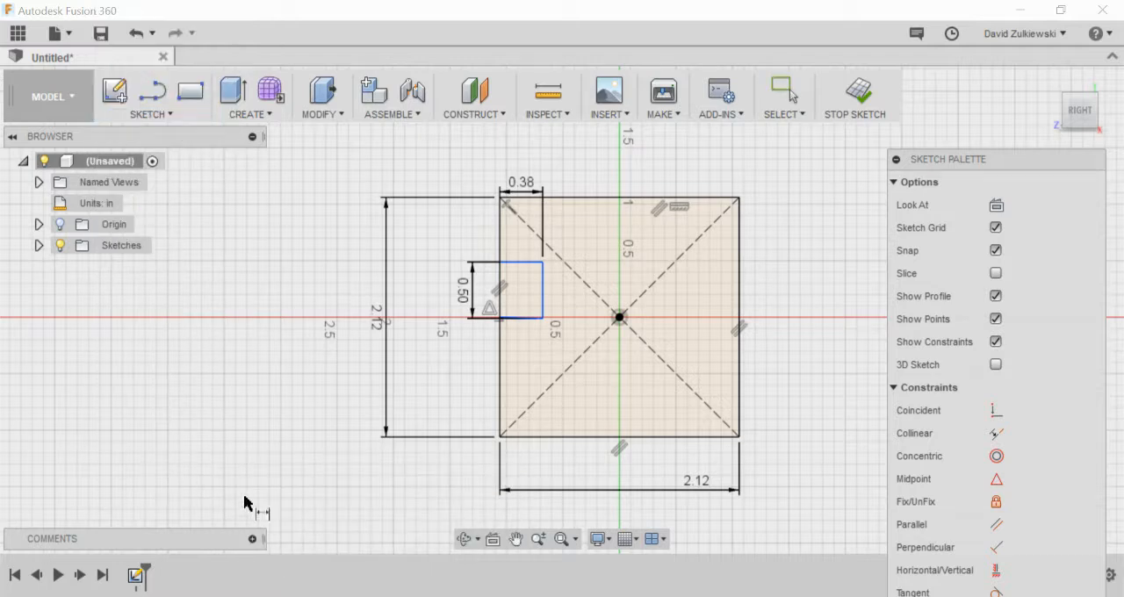
{"action": "left_click", "coordinate": [534, 438]}
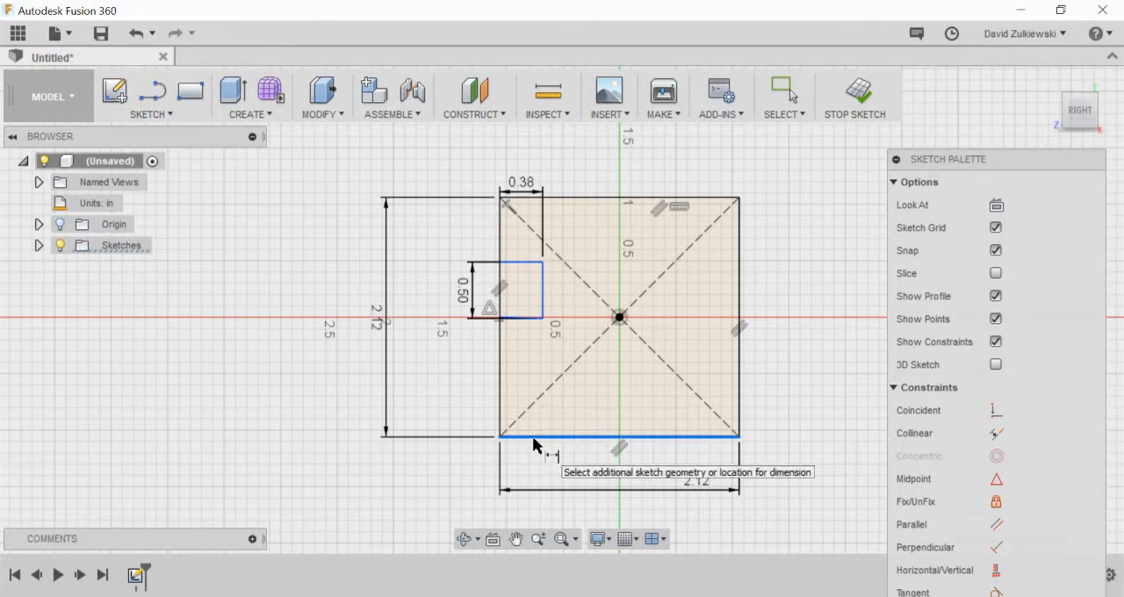
{"action": "left_click", "coordinate": [513, 321]}
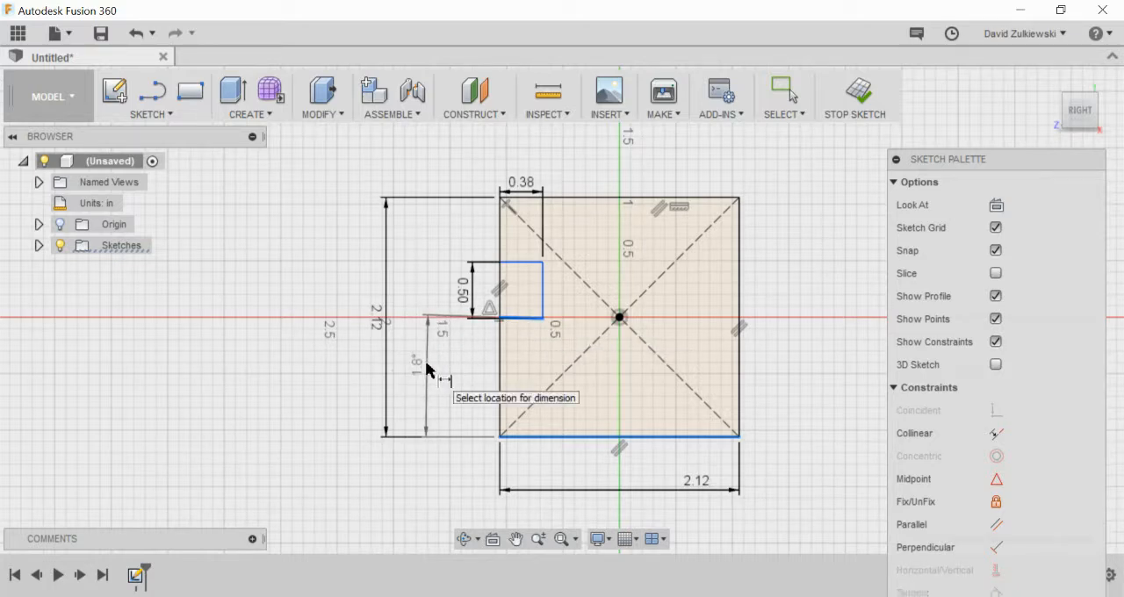
{"action": "key", "text": "Escape"}
Step: Trim away the slanted line that closes the lower side of the notch
{"action": "scroll", "coordinate": [534, 331], "scroll_direction": "down", "scroll_amount": 3}
{"action": "scroll", "coordinate": [526, 341], "scroll_direction": "up", "scroll_amount": 4}
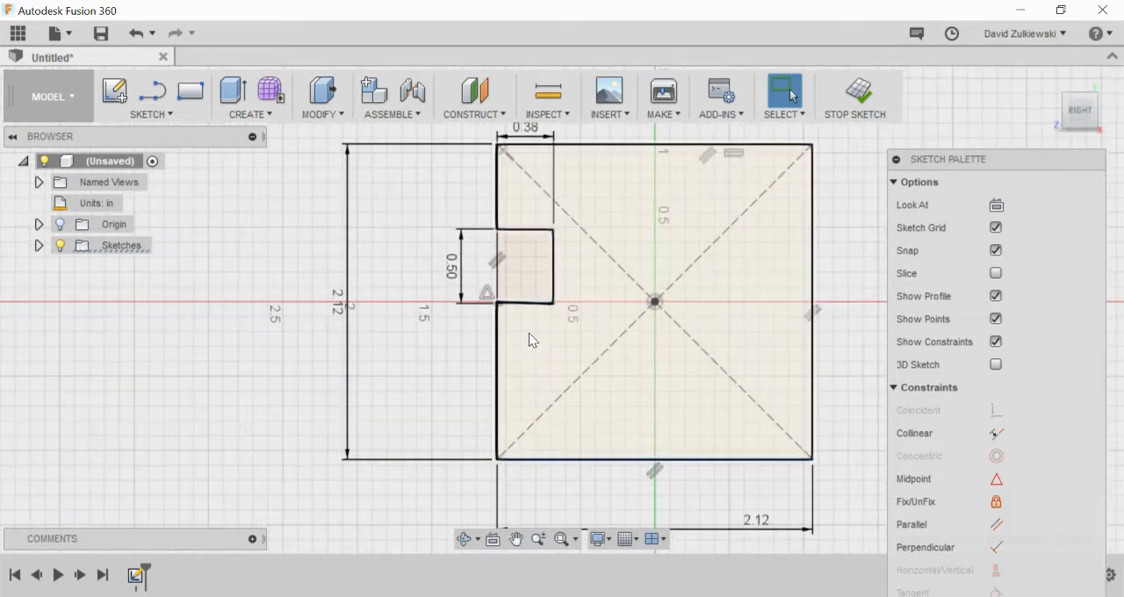
{"action": "scroll", "coordinate": [529, 335], "scroll_direction": "up", "scroll_amount": 8}
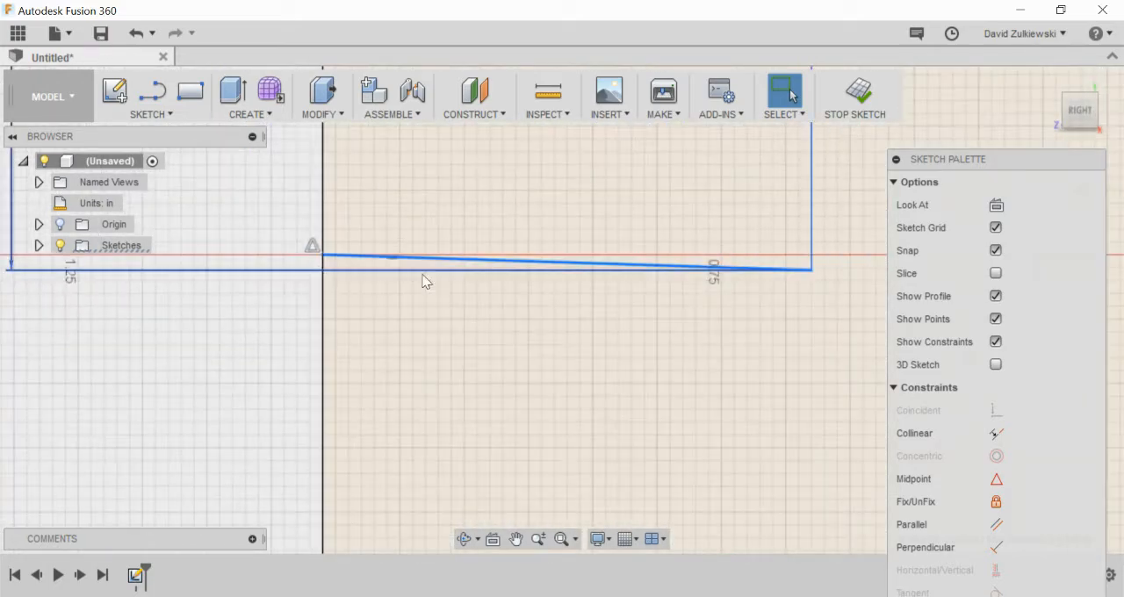
{"action": "scroll", "coordinate": [533, 305], "scroll_direction": "down", "scroll_amount": 3}
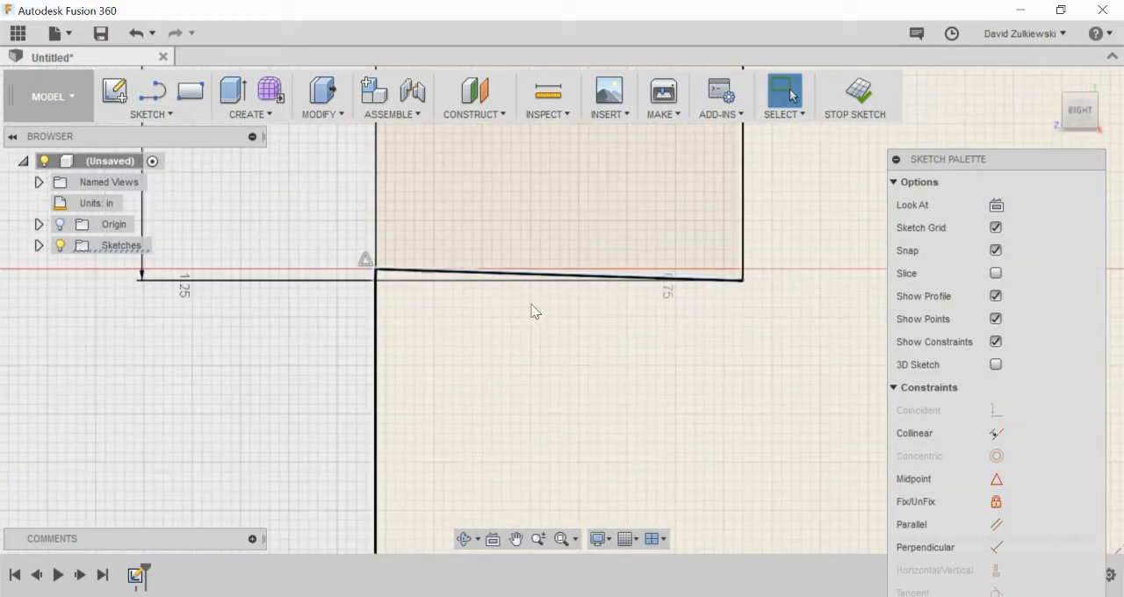
{"action": "left_click", "coordinate": [148, 115]}
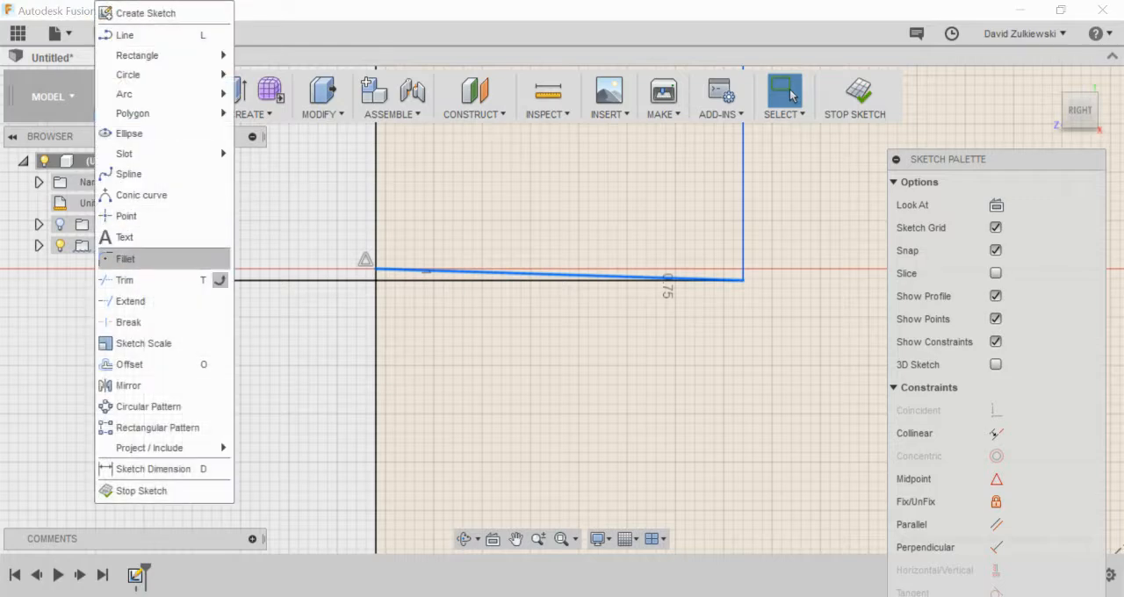
{"action": "left_click", "coordinate": [126, 258]}
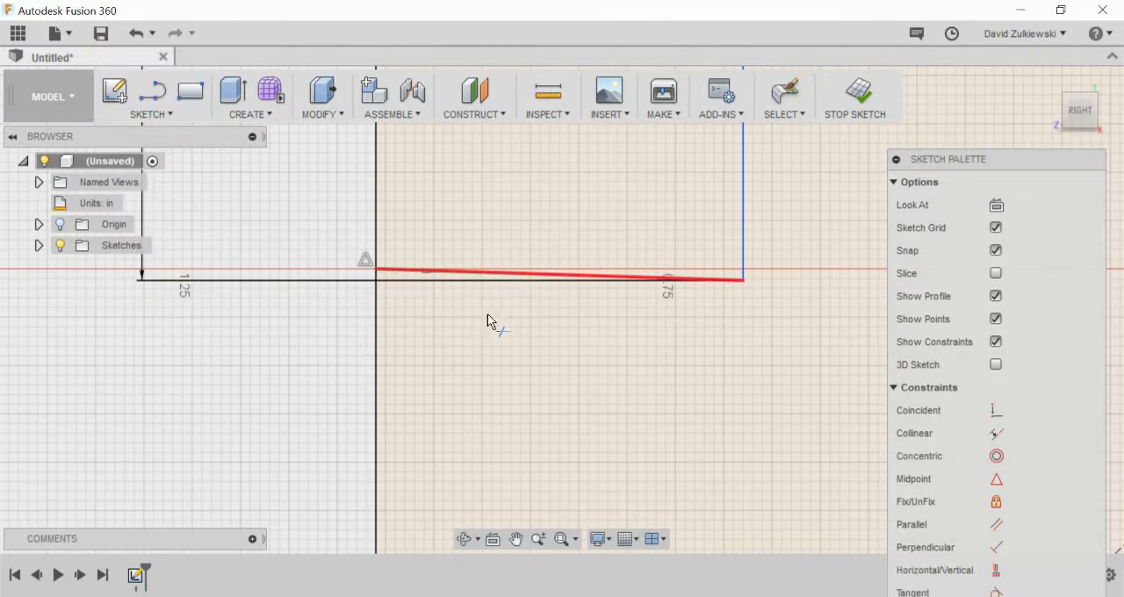
{"action": "left_click", "coordinate": [444, 272]}
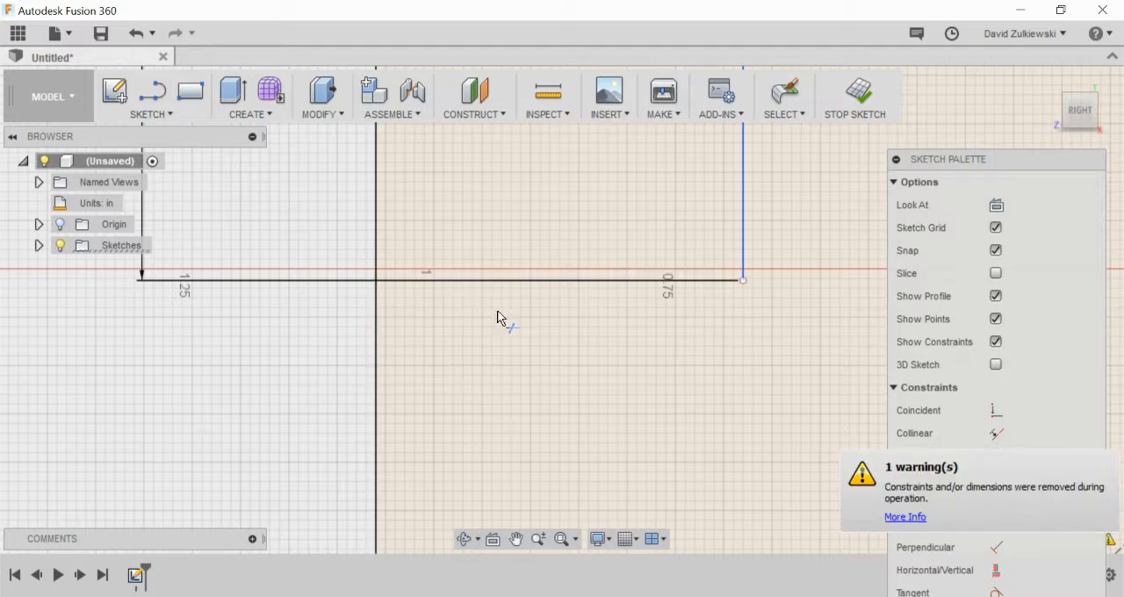
Step: Draw a horizontal line from the lower end of the notch's vertical line to the square's left edge
{"action": "left_click", "coordinate": [152, 91]}
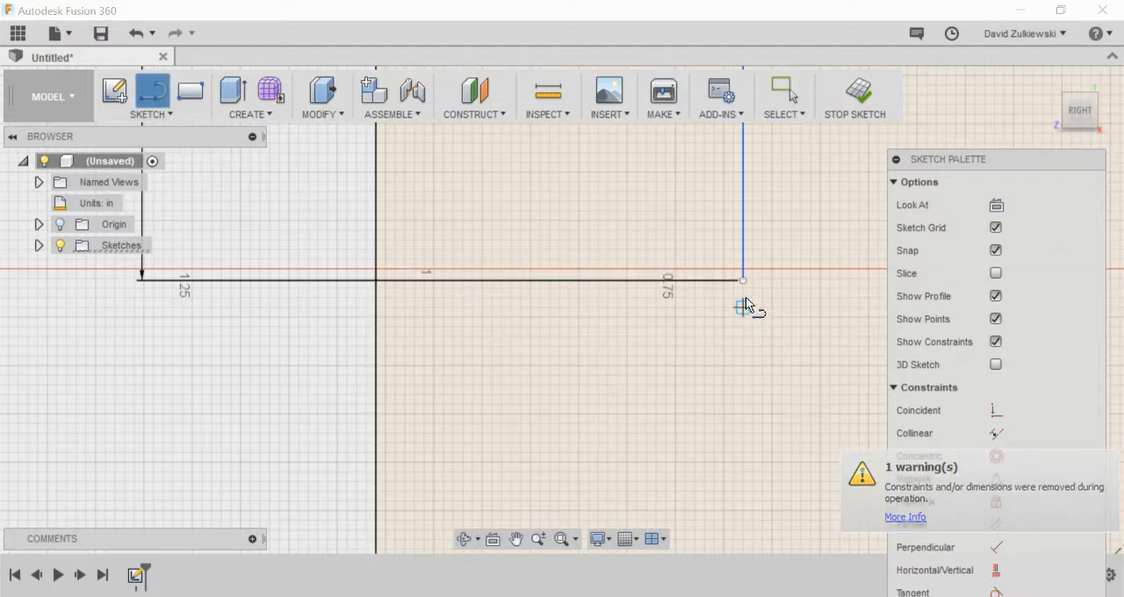
{"action": "mouse_move", "coordinate": [744, 281]}
{"action": "left_mouse_down"}
{"action": "mouse_move", "coordinate": [464, 299]}
{"action": "mouse_move", "coordinate": [378, 288]}
{"action": "left_mouse_up"}
{"action": "left_click", "coordinate": [376, 285]}
{"action": "scroll", "coordinate": [386, 340], "scroll_direction": "up", "scroll_amount": 3}
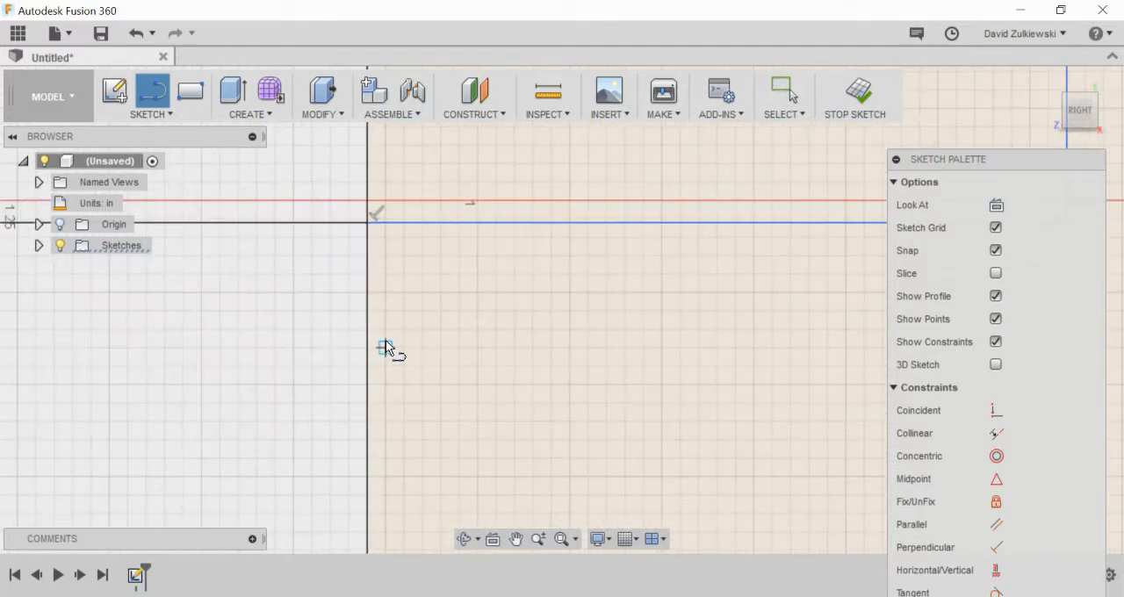
{"action": "scroll", "coordinate": [387, 340], "scroll_direction": "down", "scroll_amount": 5}
{"action": "scroll", "coordinate": [395, 342], "scroll_direction": "down", "scroll_amount": 5}
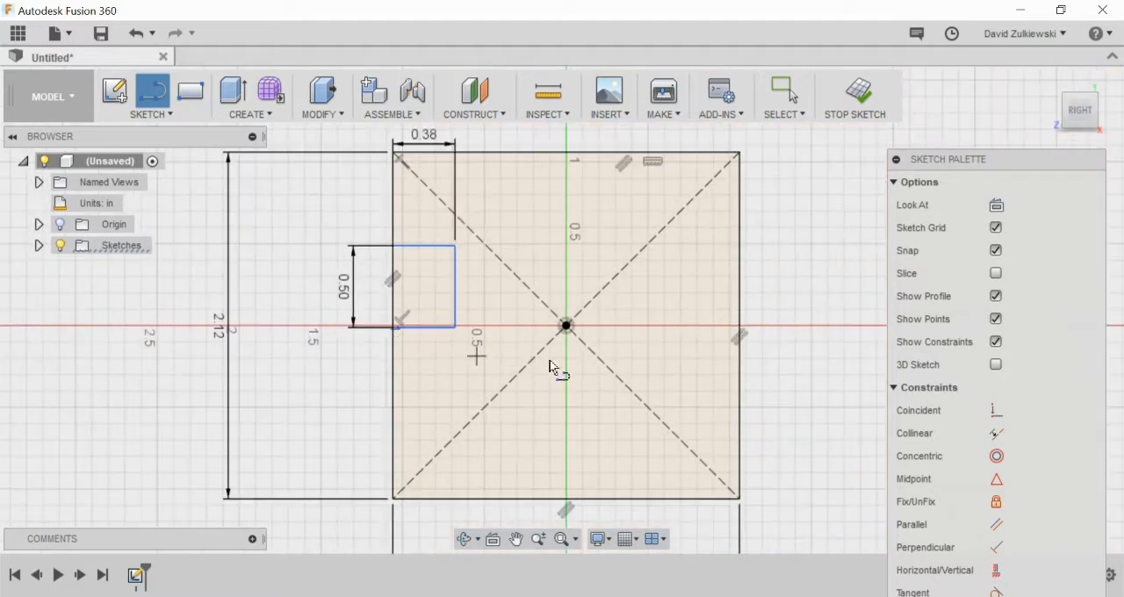
Step: Dimension the distance between the square's bottom edge and the notch's lower line as 0.81 in
{"action": "left_click", "coordinate": [151, 113]}
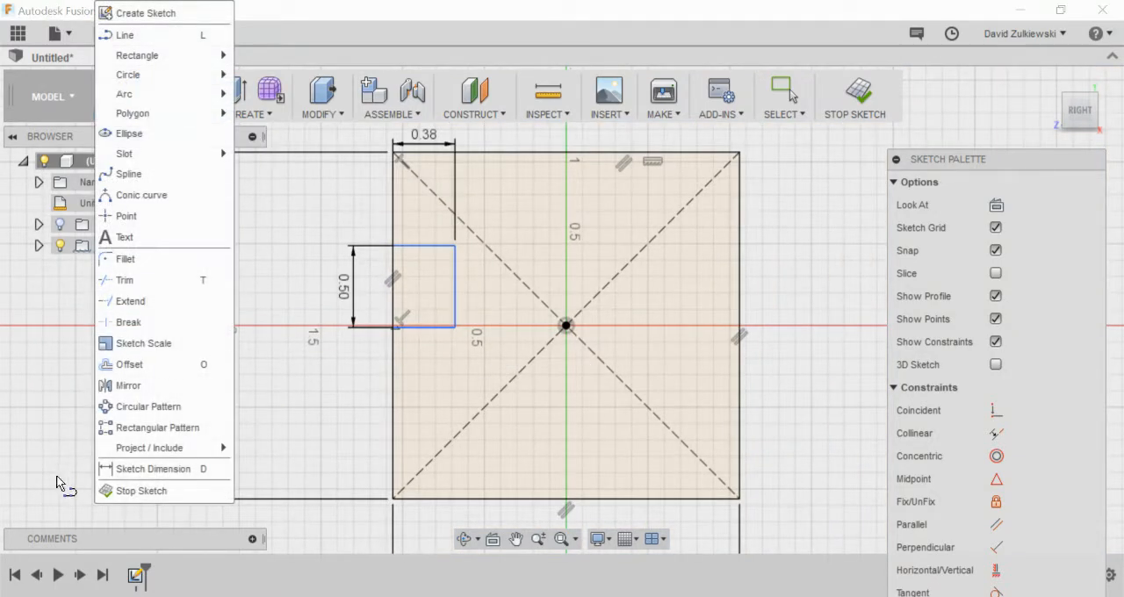
{"action": "left_click", "coordinate": [145, 469]}
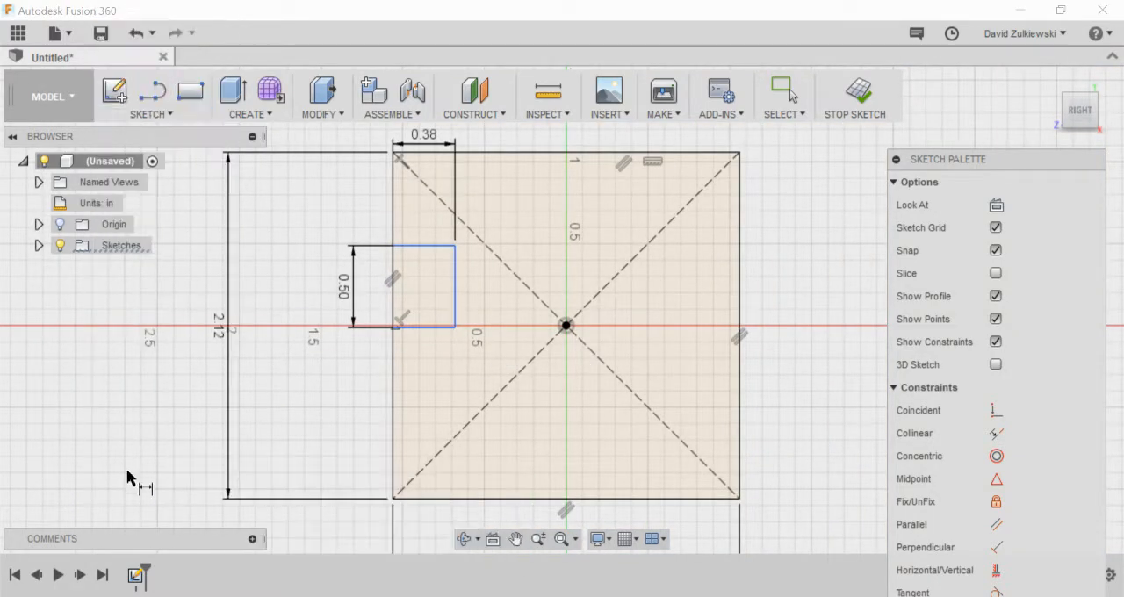
{"action": "left_click", "coordinate": [424, 500]}
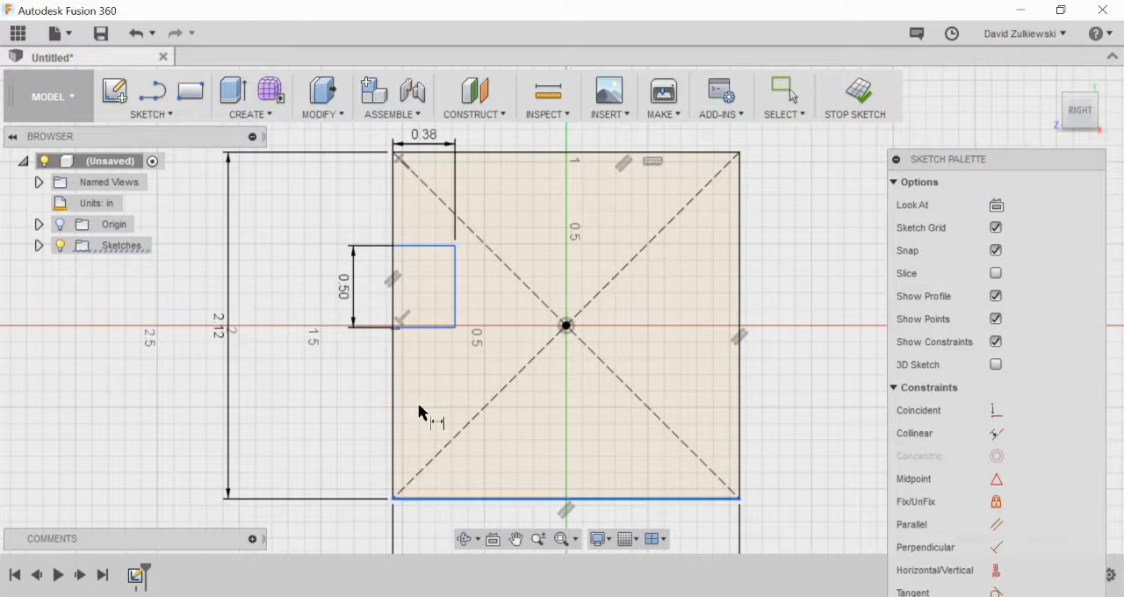
{"action": "left_click", "coordinate": [424, 326]}
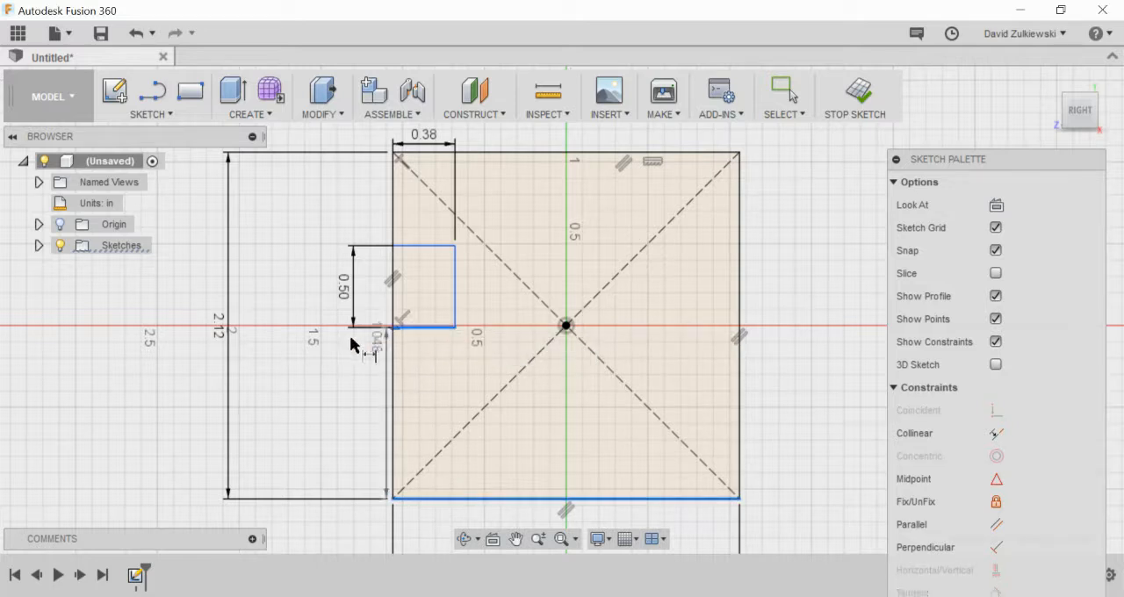
{"action": "left_click", "coordinate": [276, 377]}
{"action": "key", "text": "BackSpace"}
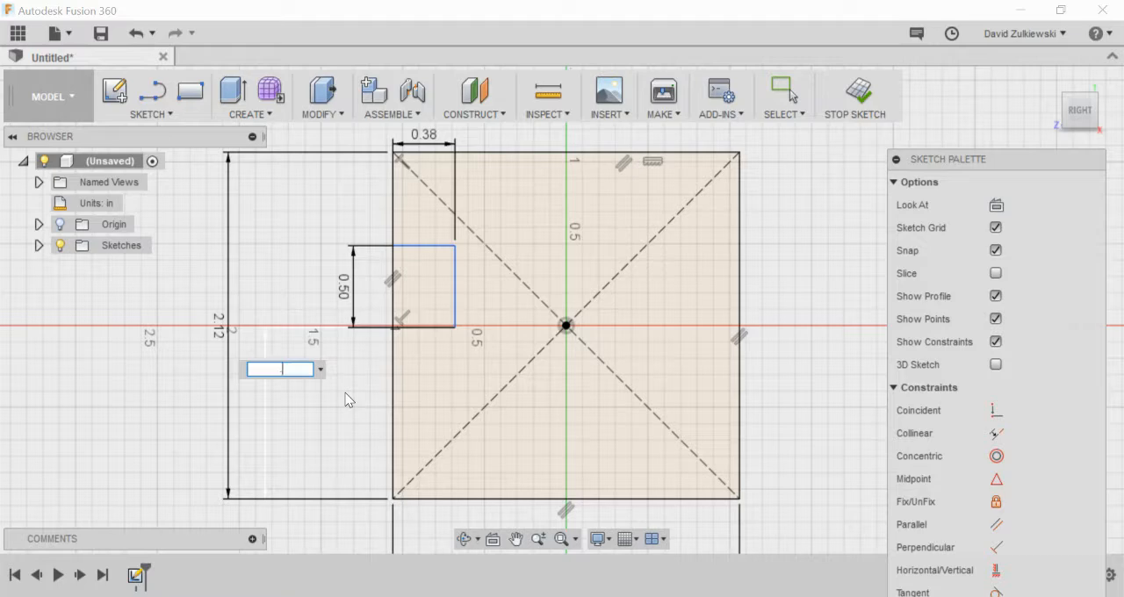
{"action": "key", "text": "Return"}
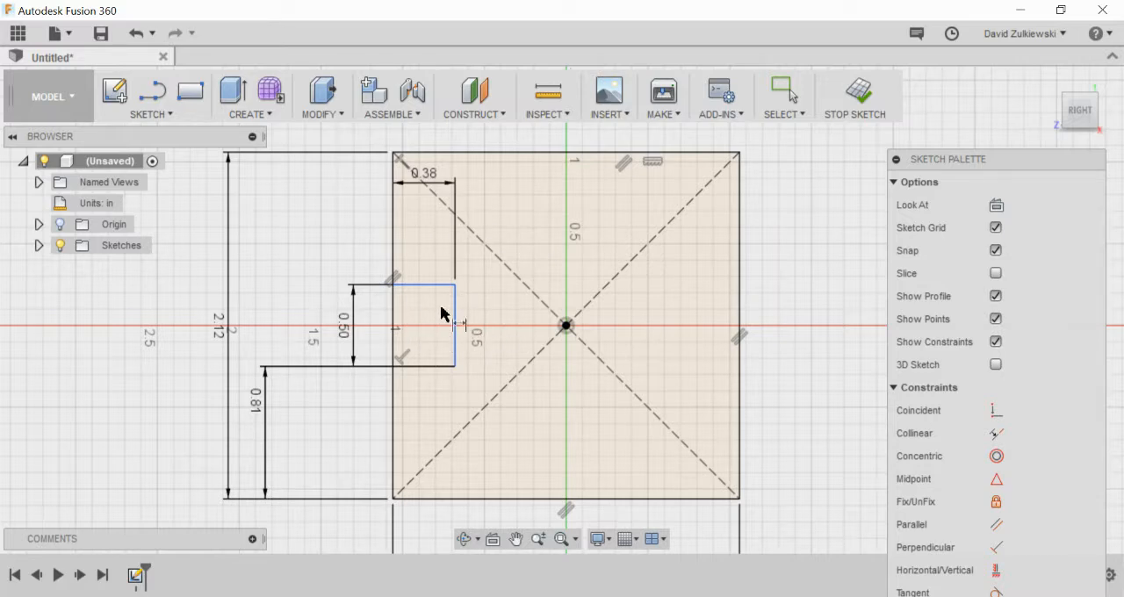
Step: Trim the segment of the square's left edge that crosses the notch opening
{"action": "left_click", "coordinate": [166, 119]}
{"action": "left_click", "coordinate": [116, 280]}
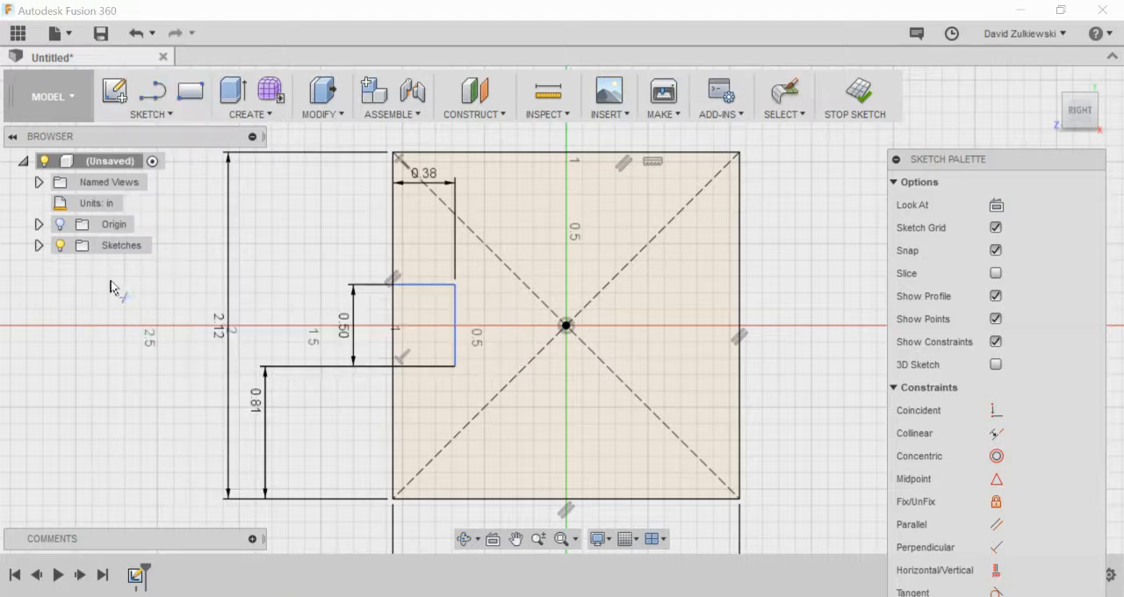
{"action": "left_click", "coordinate": [389, 311]}
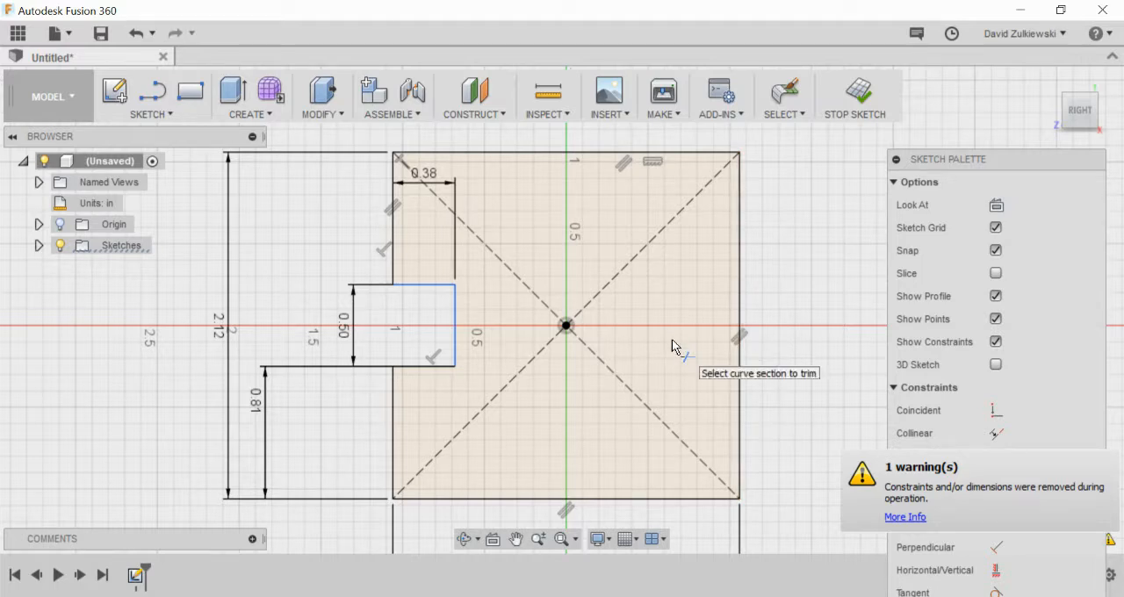
Step: Draw a vertical line about 2.8 in long through the origin, extending past the square's top and bottom edges
{"action": "scroll", "coordinate": [672, 346], "scroll_direction": "down", "scroll_amount": 2}
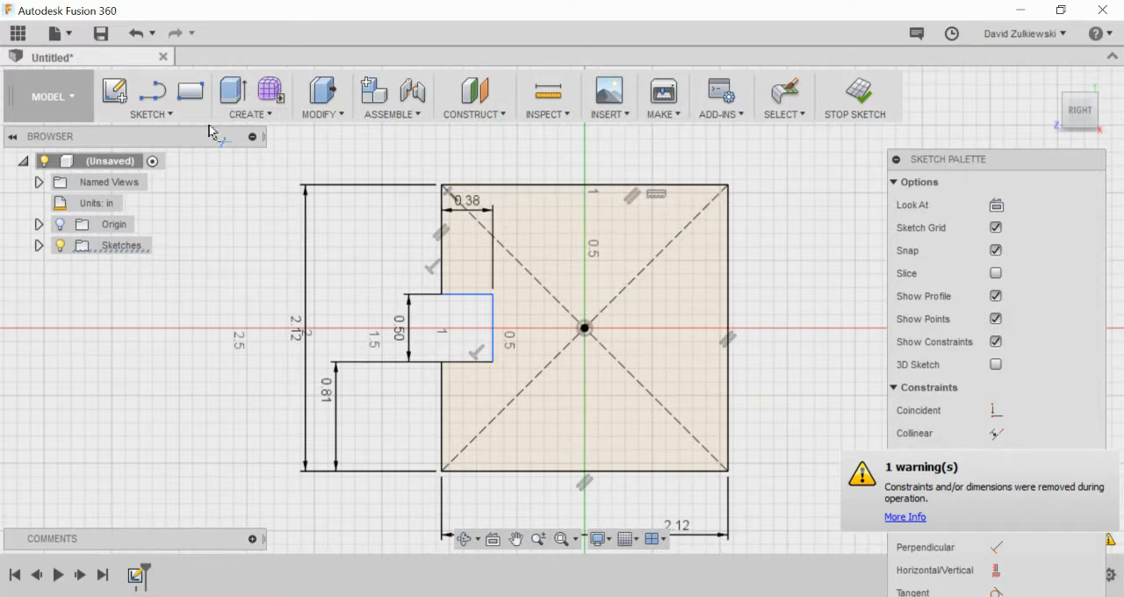
{"action": "left_click", "coordinate": [148, 98]}
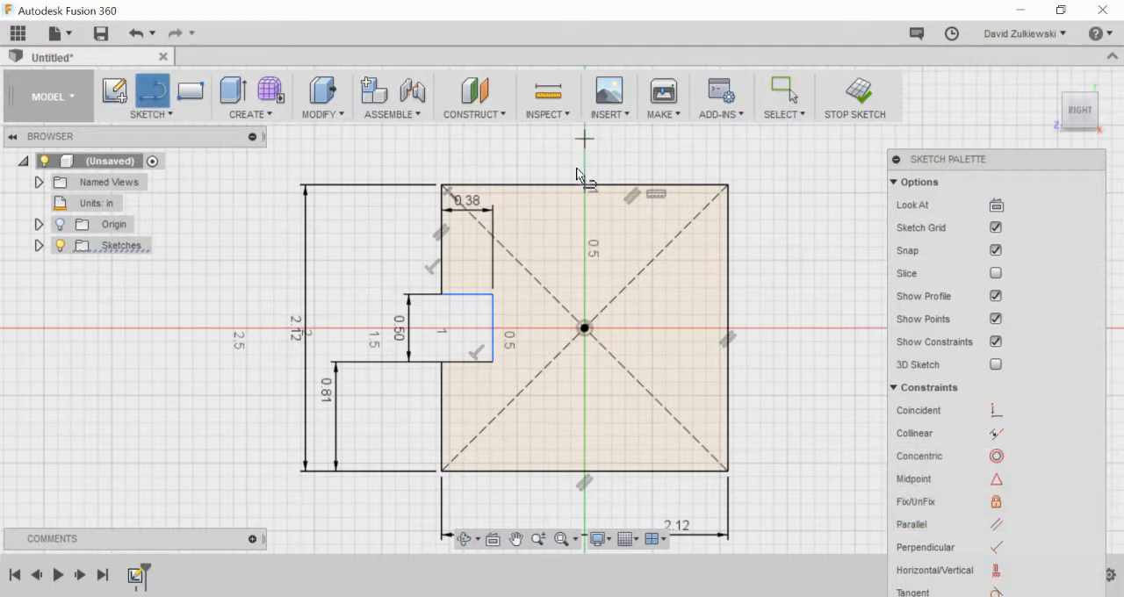
{"action": "left_click", "coordinate": [585, 140]}
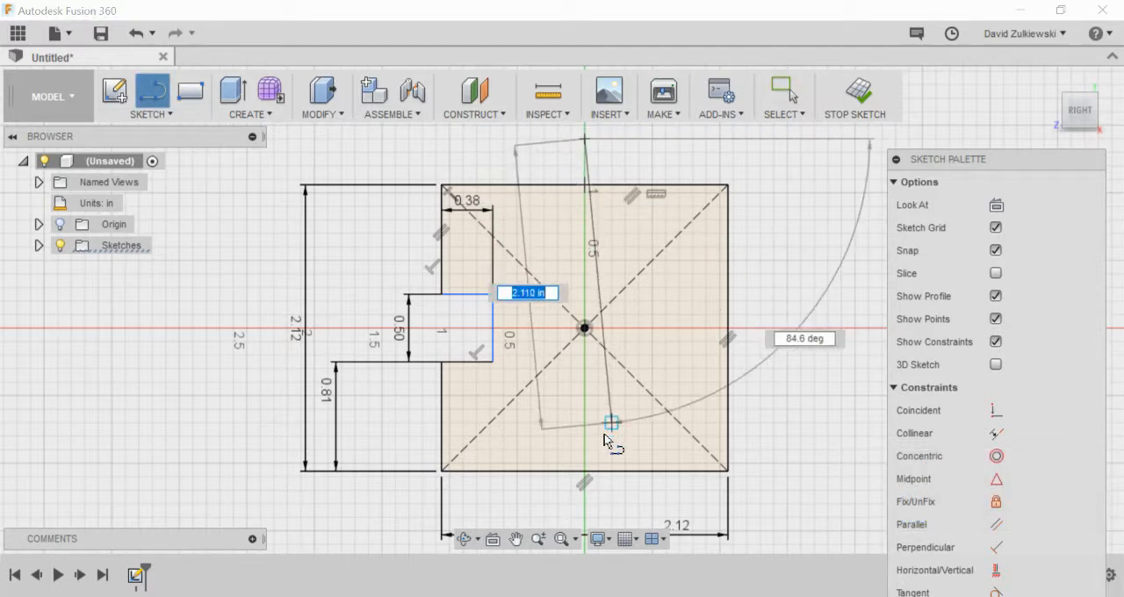
{"action": "left_click", "coordinate": [585, 517]}
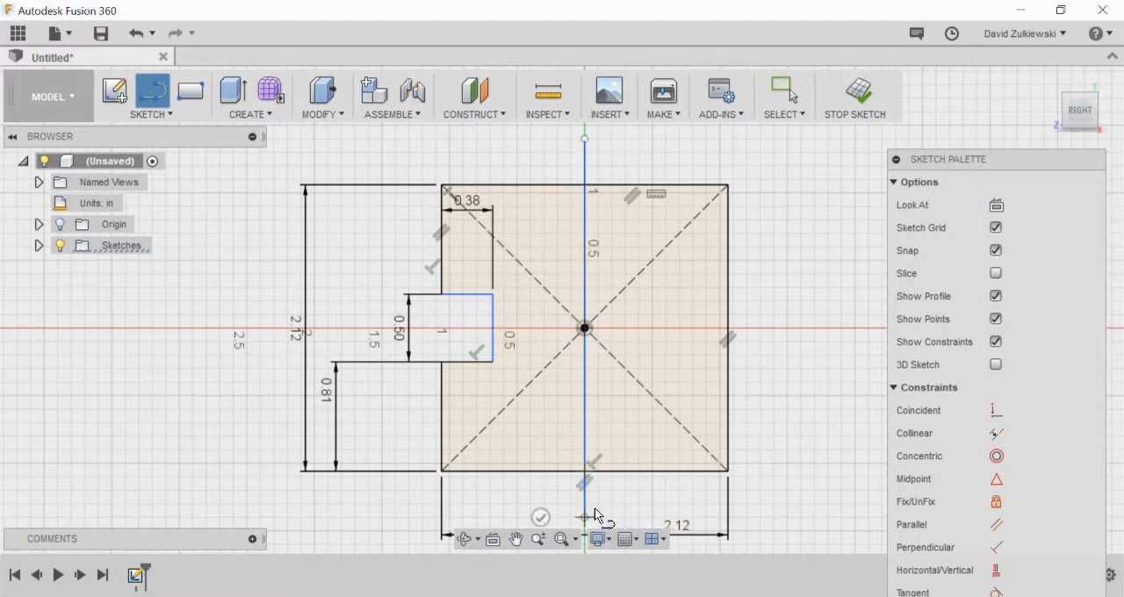
{"action": "key", "text": "Escape"}
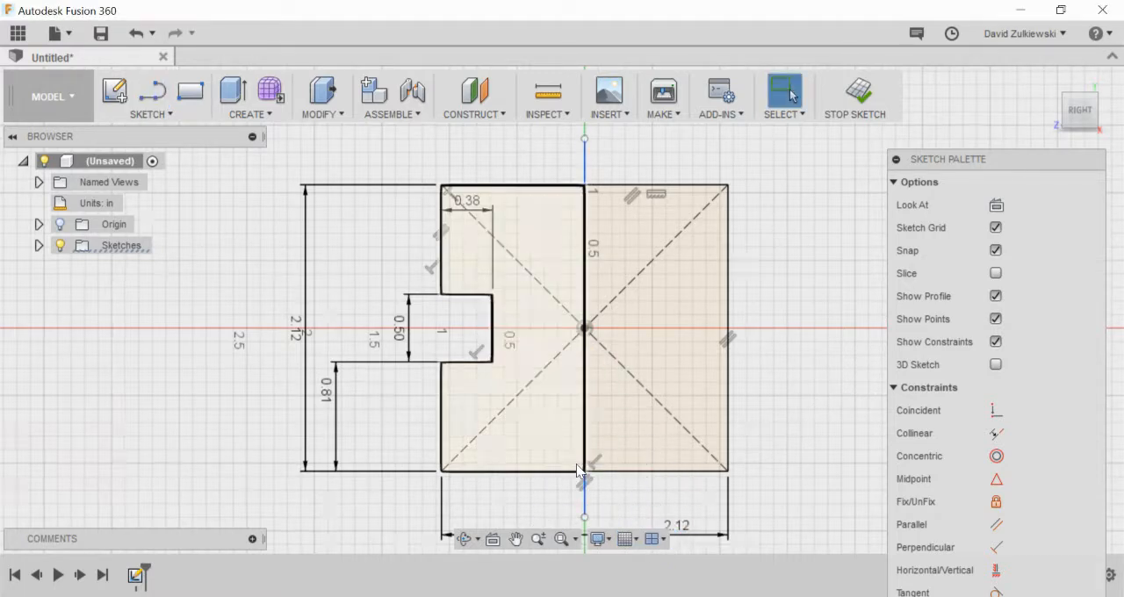
Step: Convert the vertical line through the origin to a construction line
{"action": "left_click", "coordinate": [586, 511]}
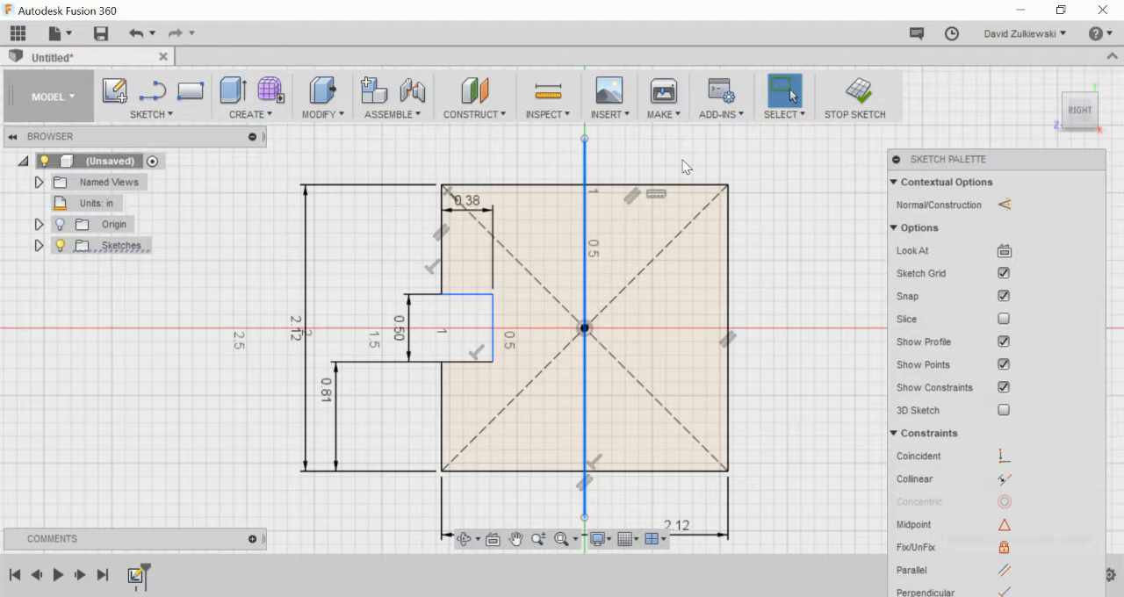
{"action": "right_click", "coordinate": [587, 166]}
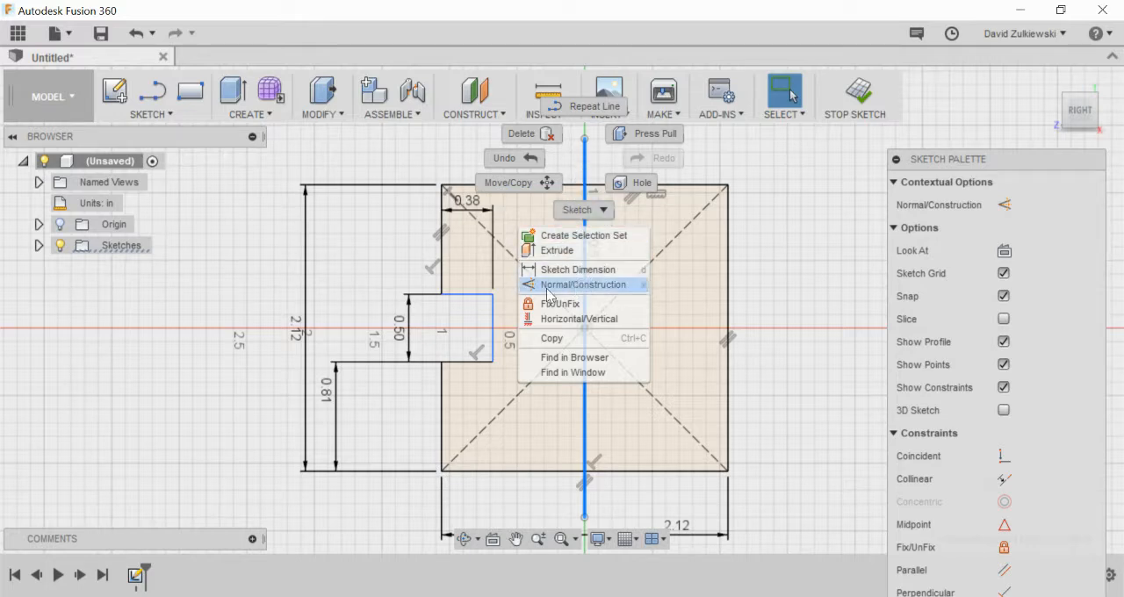
{"action": "left_click", "coordinate": [592, 293]}
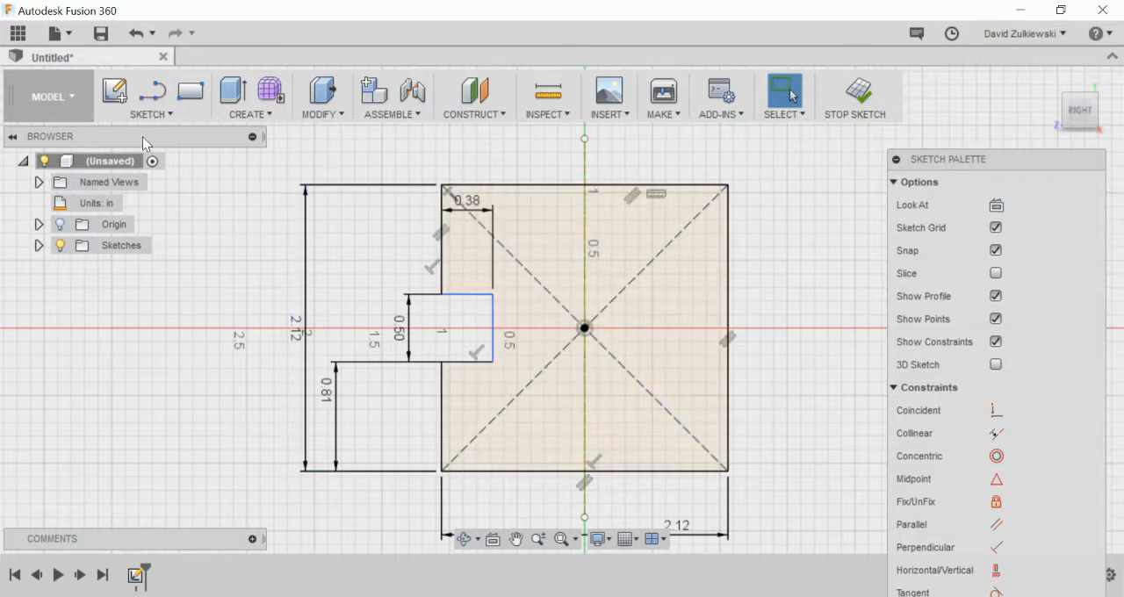
Step: Mirror the notch's three lines about the vertical construction line onto the square's right edge
{"action": "left_click", "coordinate": [151, 114]}
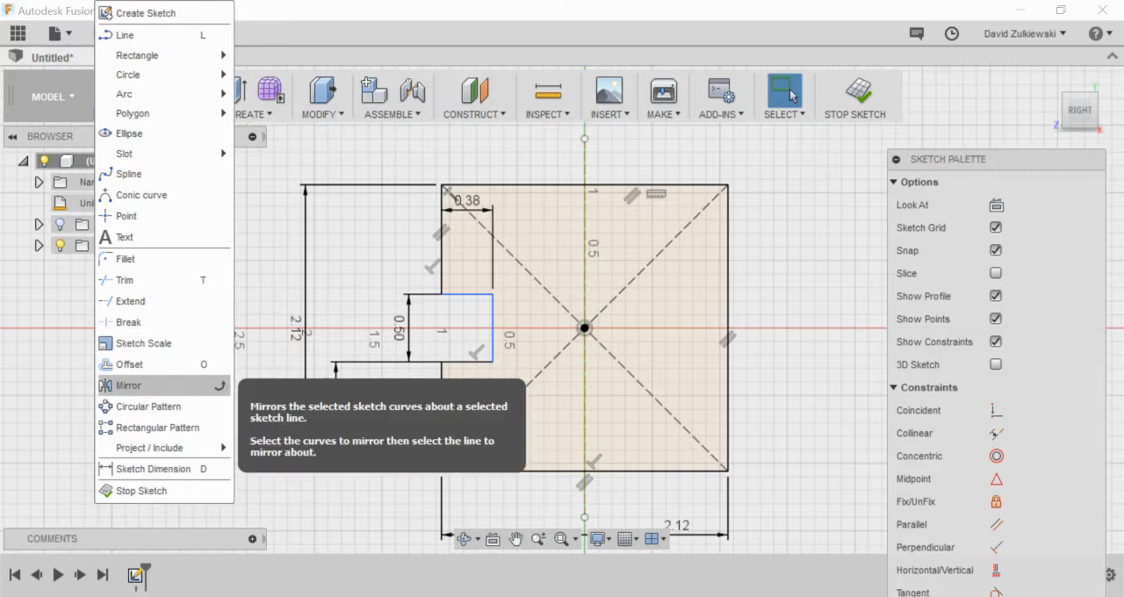
{"action": "left_click", "coordinate": [133, 385]}
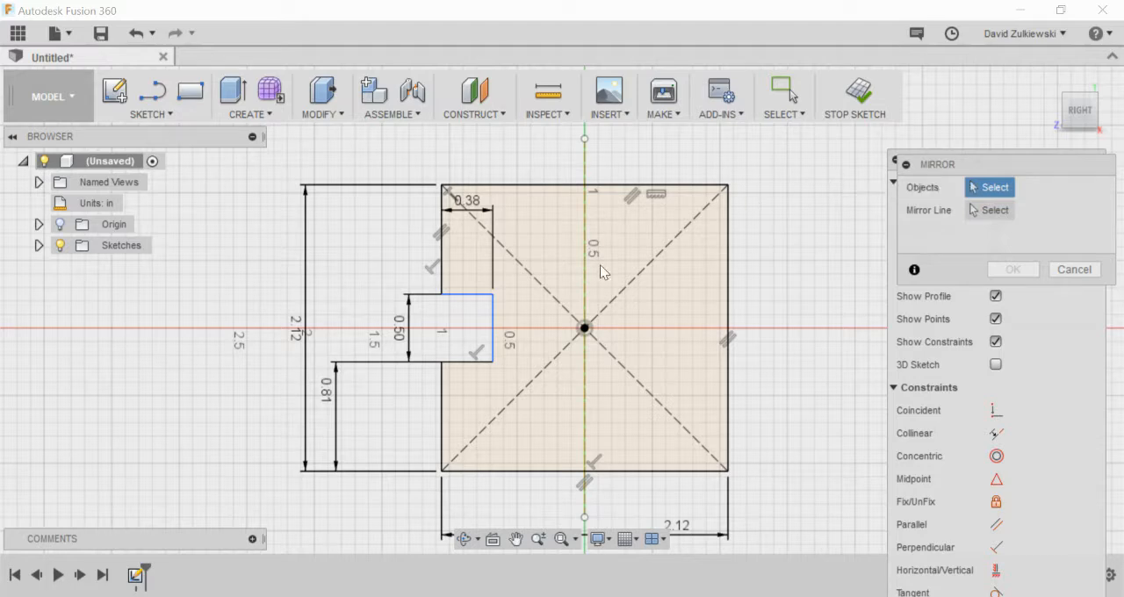
{"action": "left_click", "coordinate": [465, 298]}
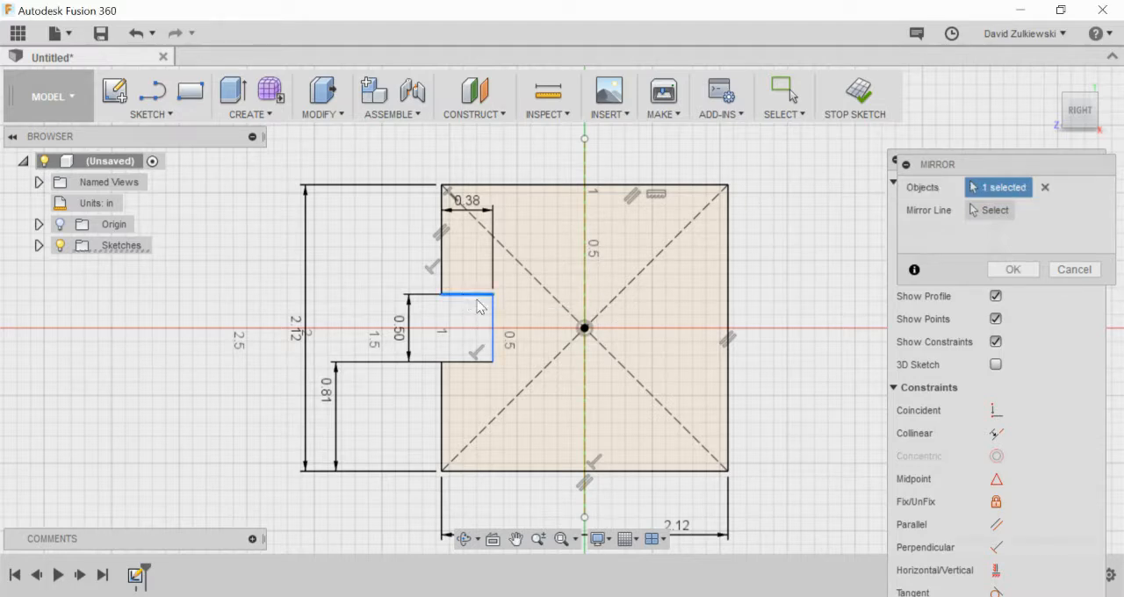
{"action": "left_click", "coordinate": [493, 338]}
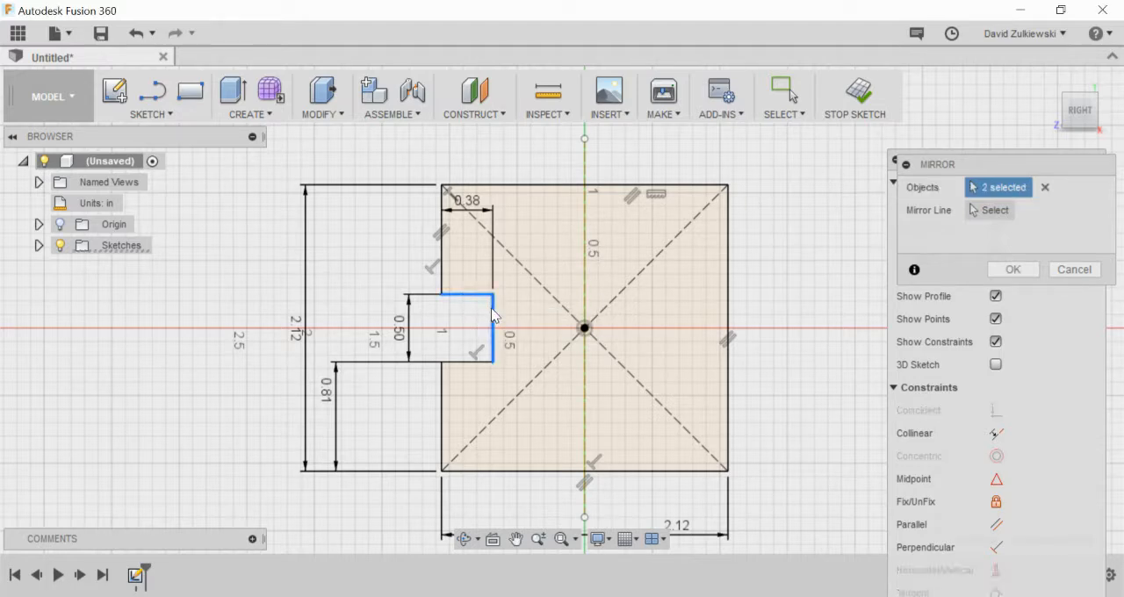
{"action": "left_click", "coordinate": [466, 361]}
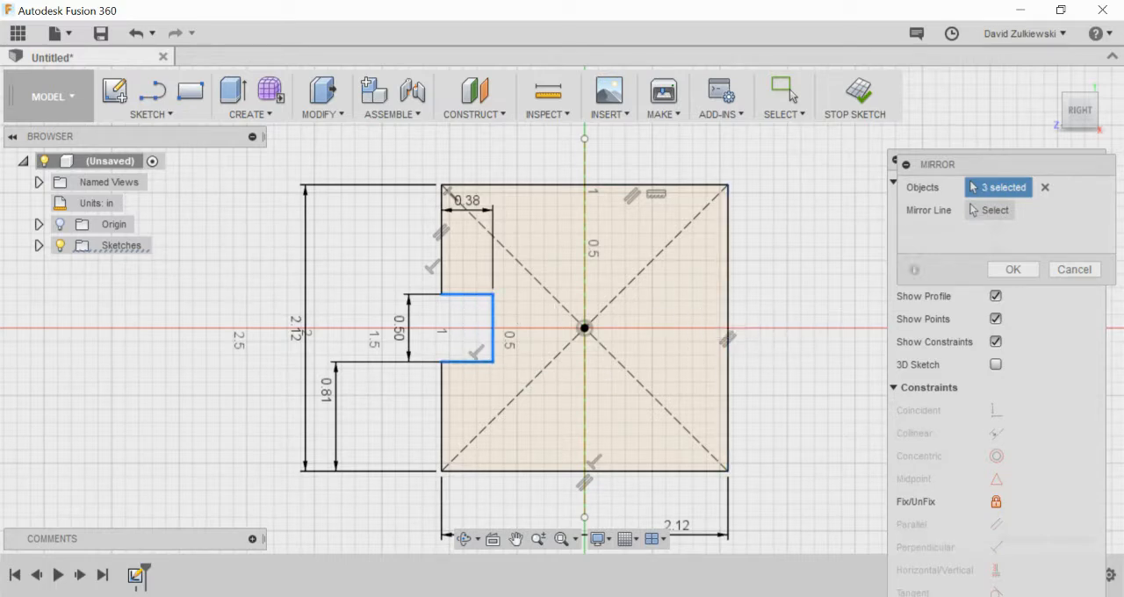
{"action": "left_click", "coordinate": [973, 210]}
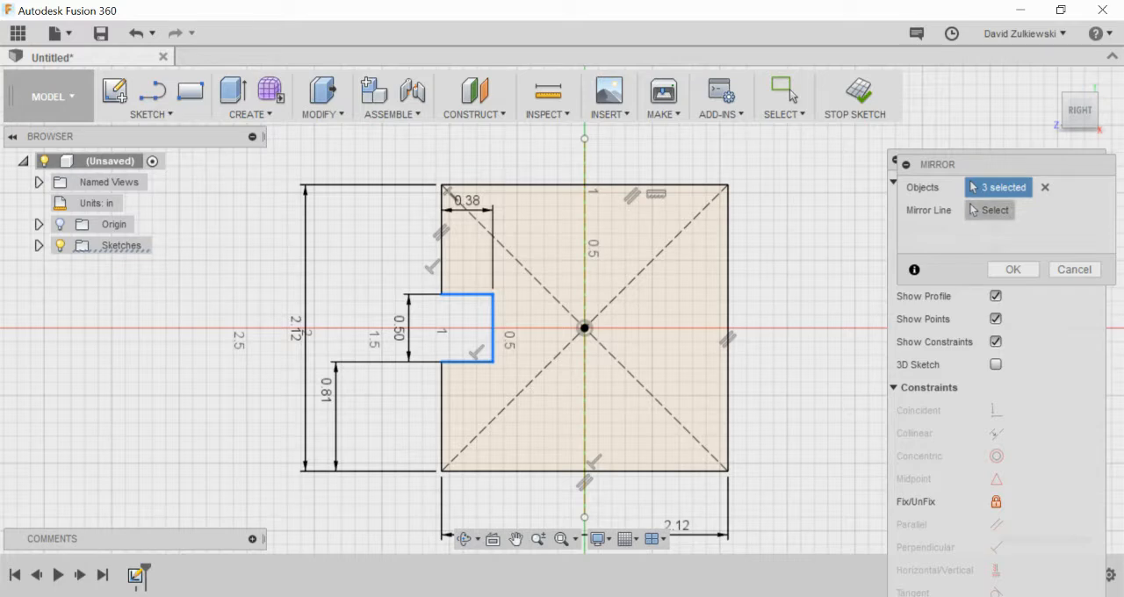
{"action": "left_click", "coordinate": [972, 210]}
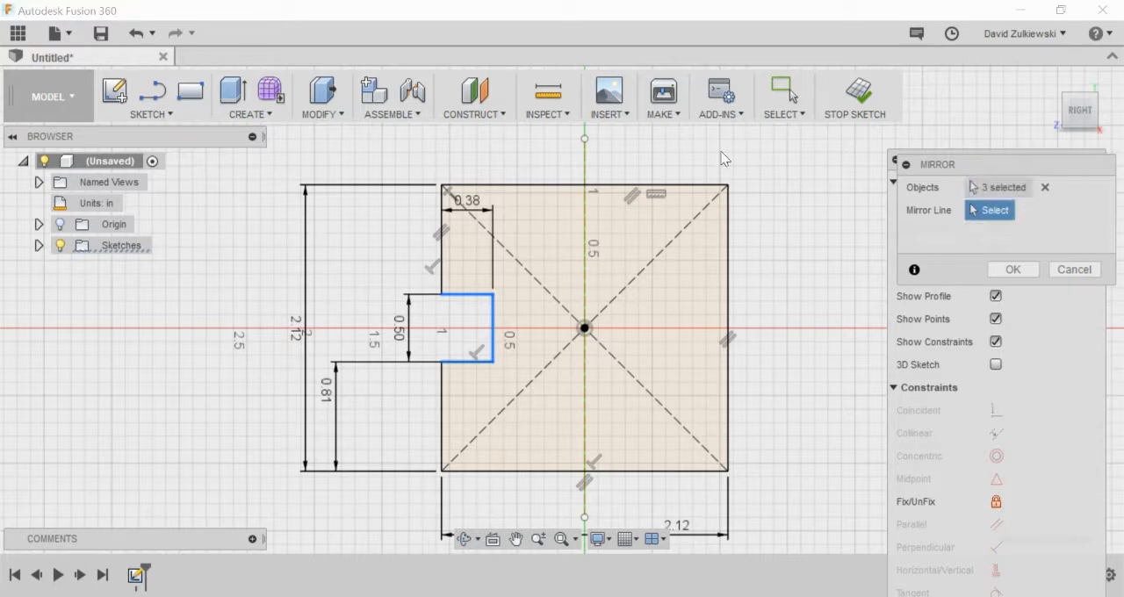
{"action": "left_click", "coordinate": [586, 165]}
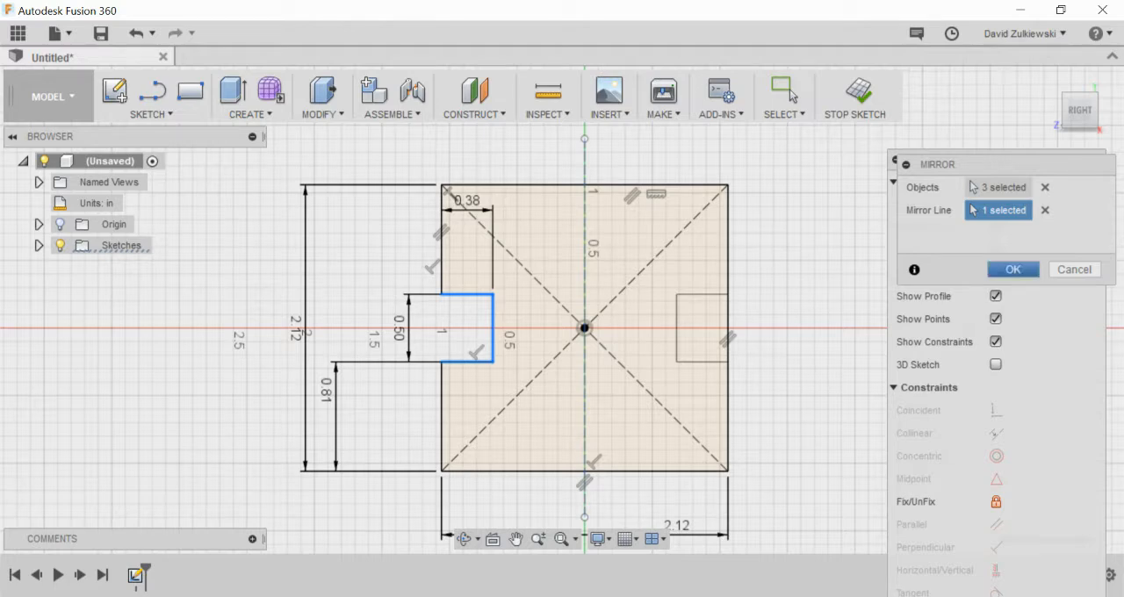
{"action": "key", "text": "Return"}
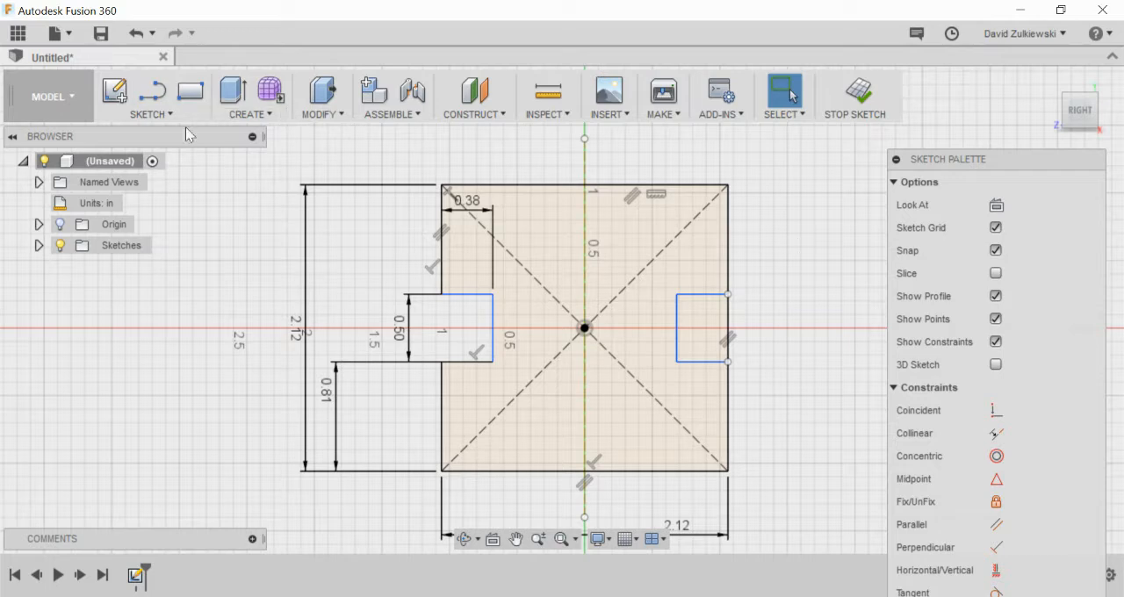
Step: Trim the segment of the square's right edge that crosses the mirrored notch opening and finish the sketch
{"action": "left_click", "coordinate": [147, 114]}
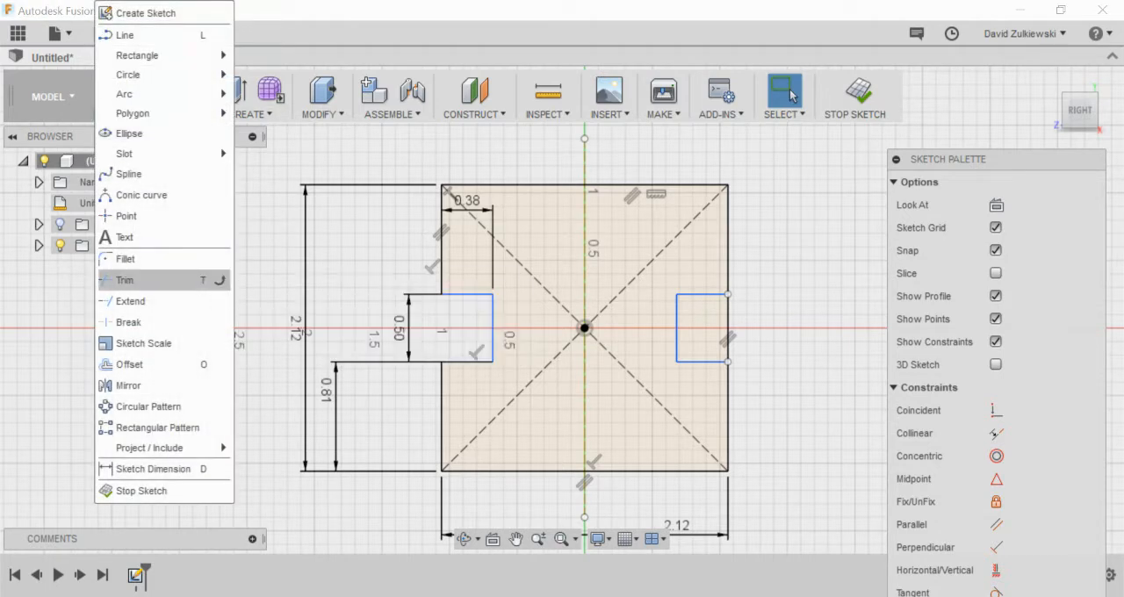
{"action": "left_click", "coordinate": [175, 280]}
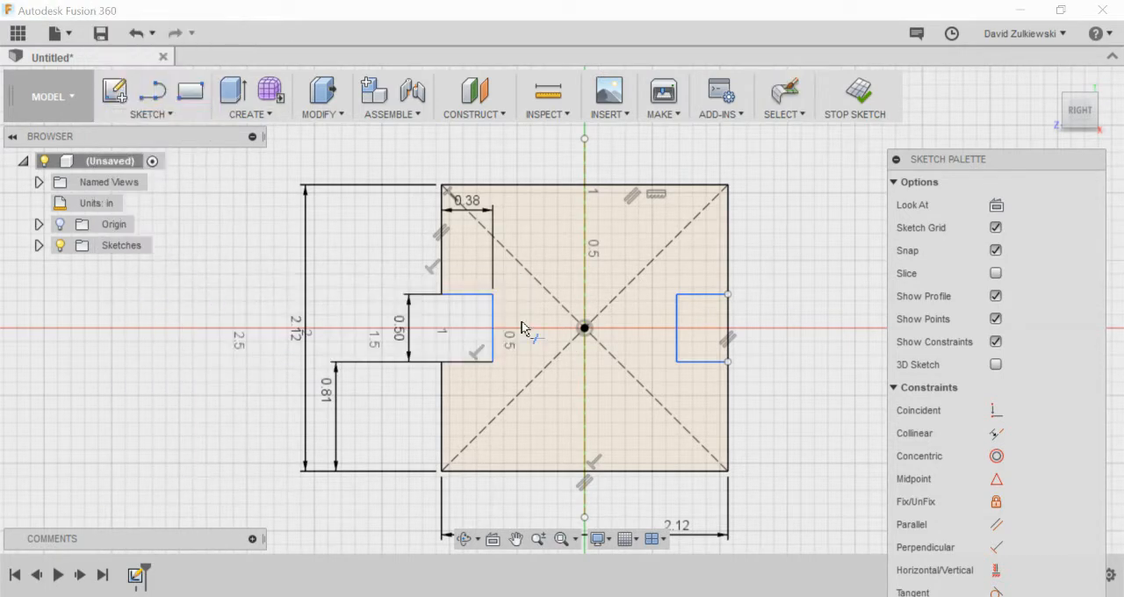
{"action": "left_click", "coordinate": [728, 327]}
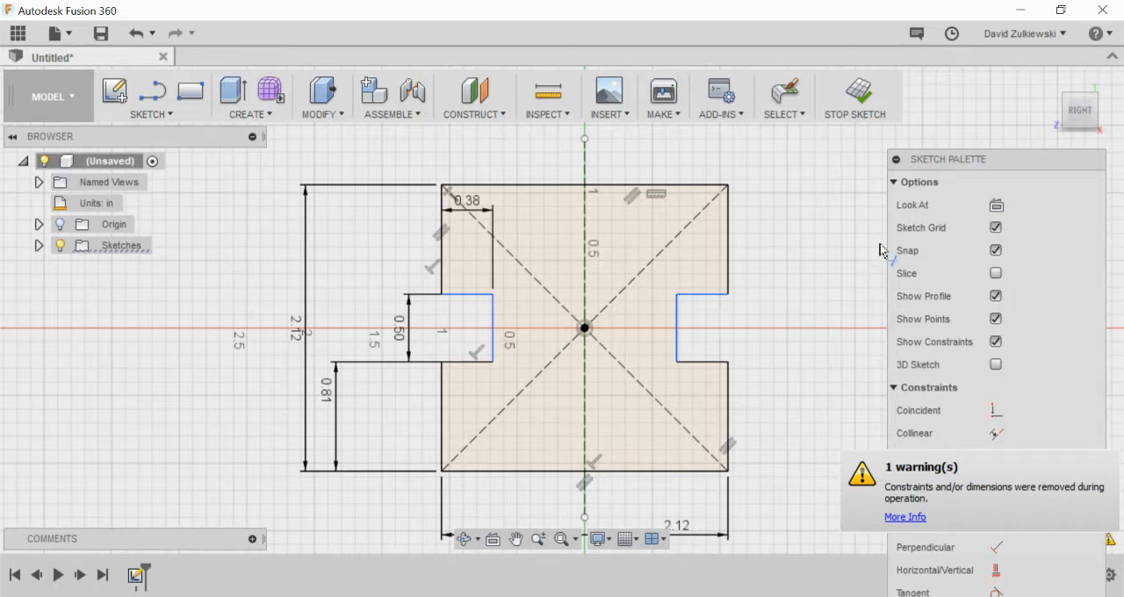
{"action": "left_click", "coordinate": [854, 92]}
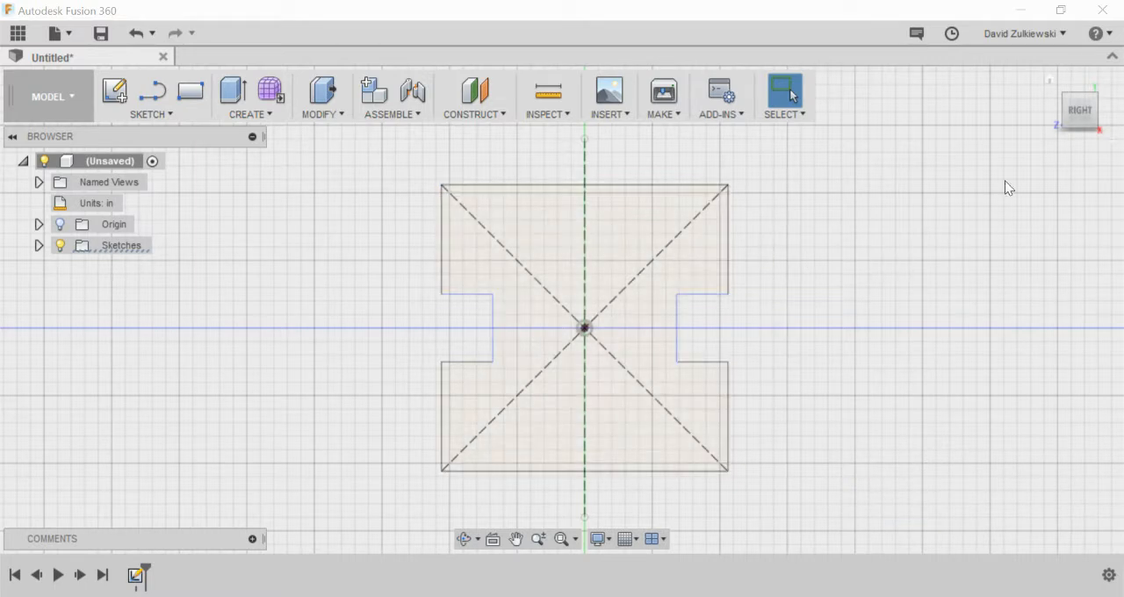
Step: Set up an extrusion of the notched square profile with a distance of 3.75 in
{"action": "mouse_move", "coordinate": [1054, 133]}
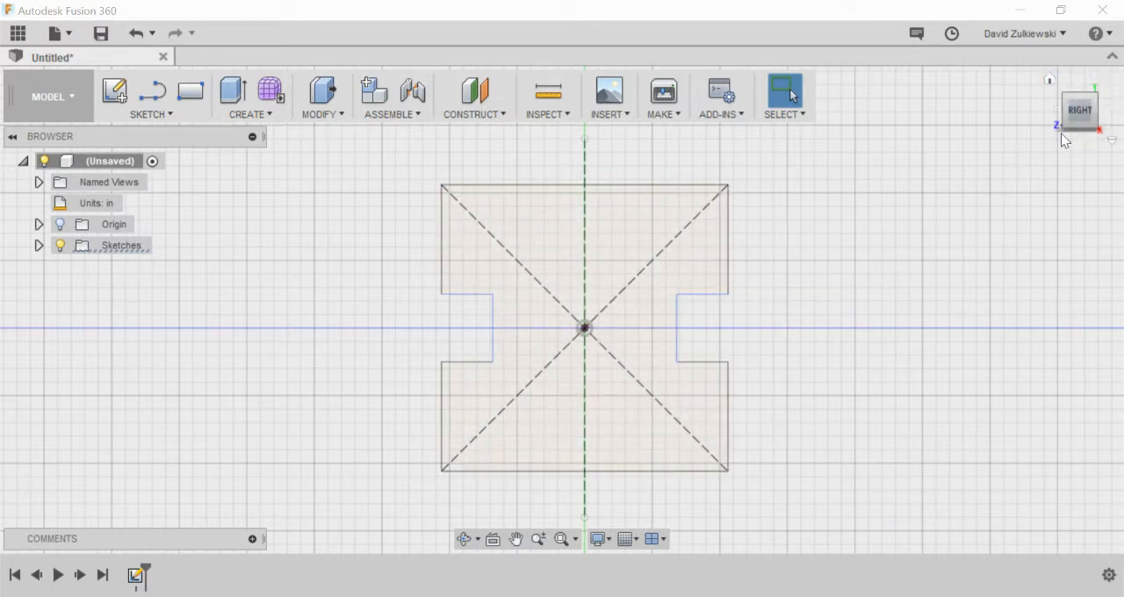
{"action": "left_click", "coordinate": [1049, 81]}
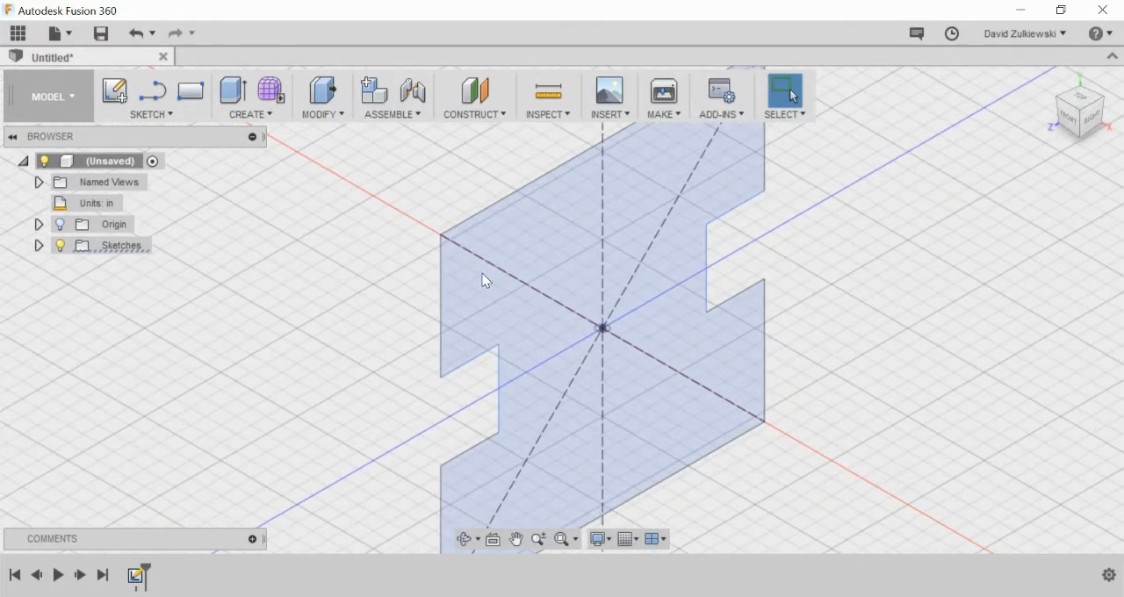
{"action": "scroll", "coordinate": [484, 274], "scroll_direction": "down", "scroll_amount": 5}
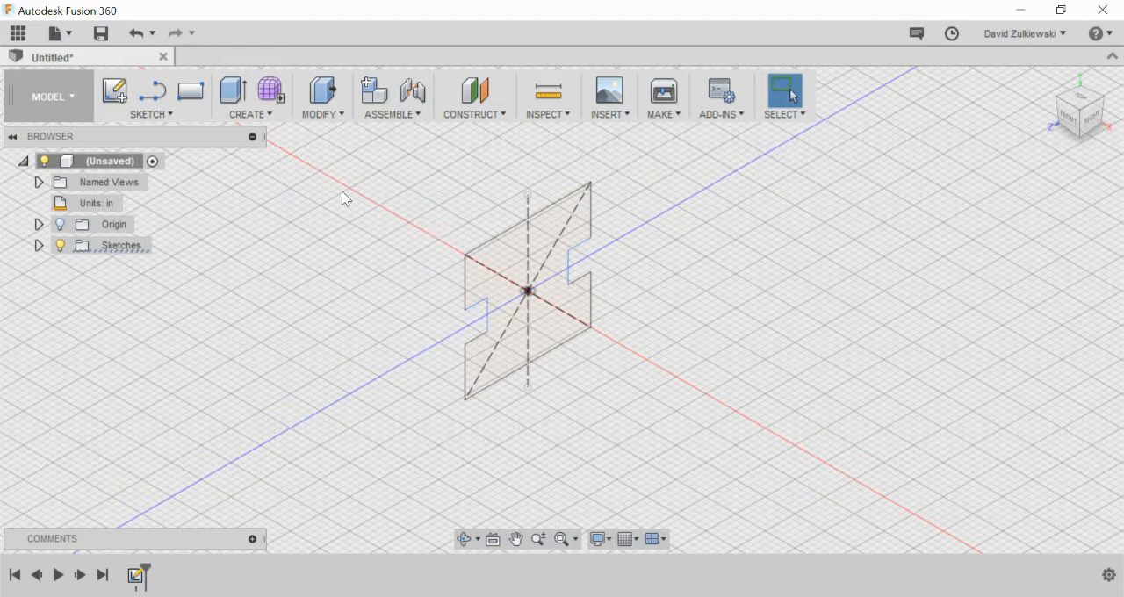
{"action": "left_click", "coordinate": [233, 91]}
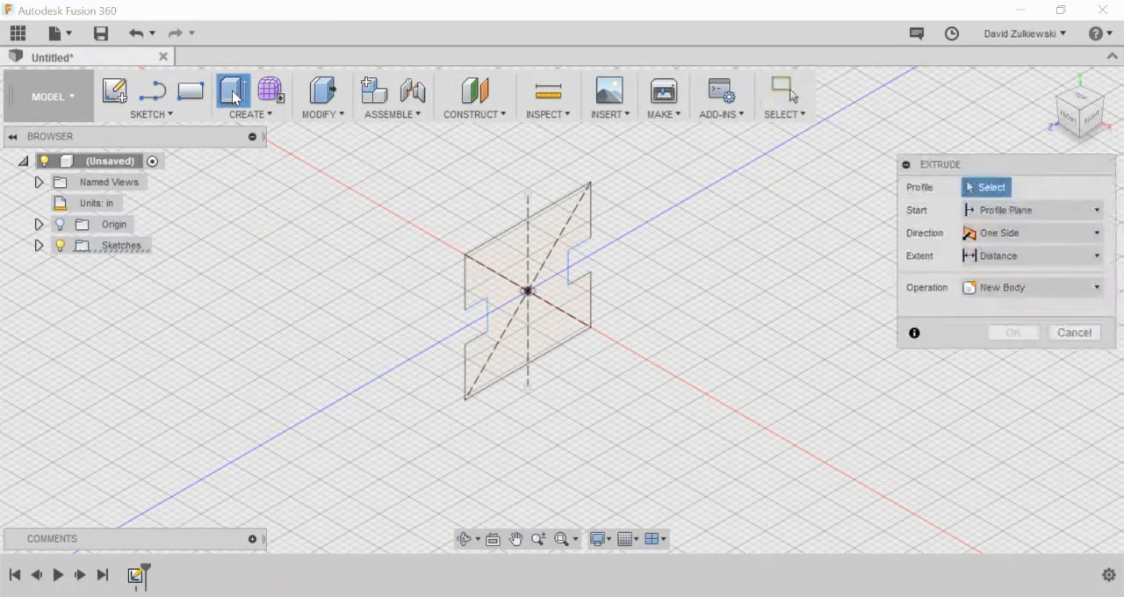
{"action": "left_click", "coordinate": [510, 266]}
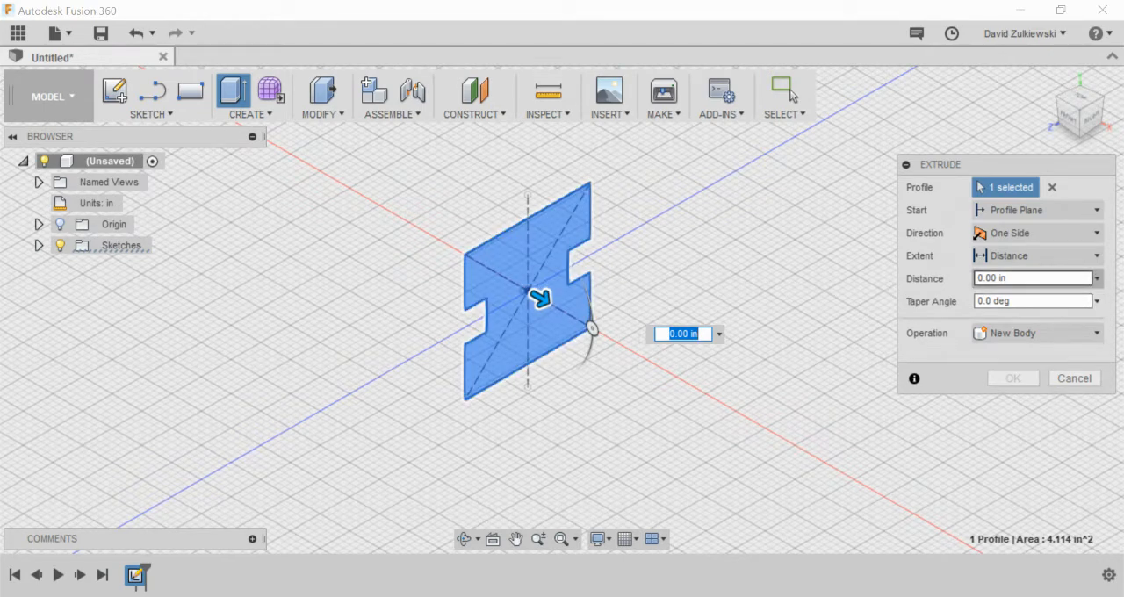
{"action": "left_click_drag", "start_coordinate": [1008, 278], "coordinate": [976, 278]}
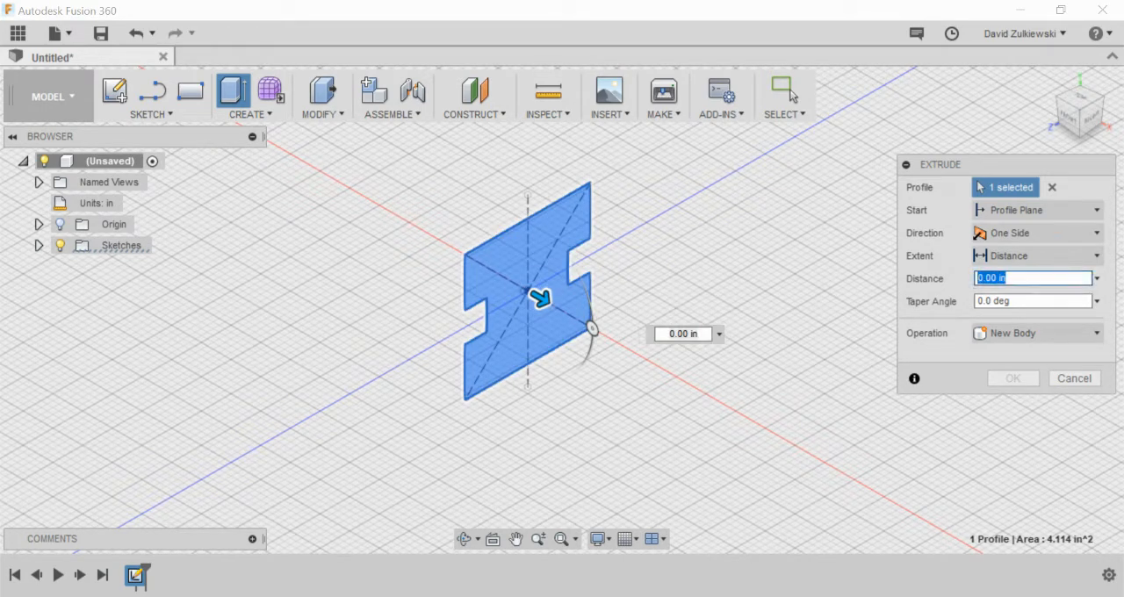
{"action": "type", "text": "3.75"}
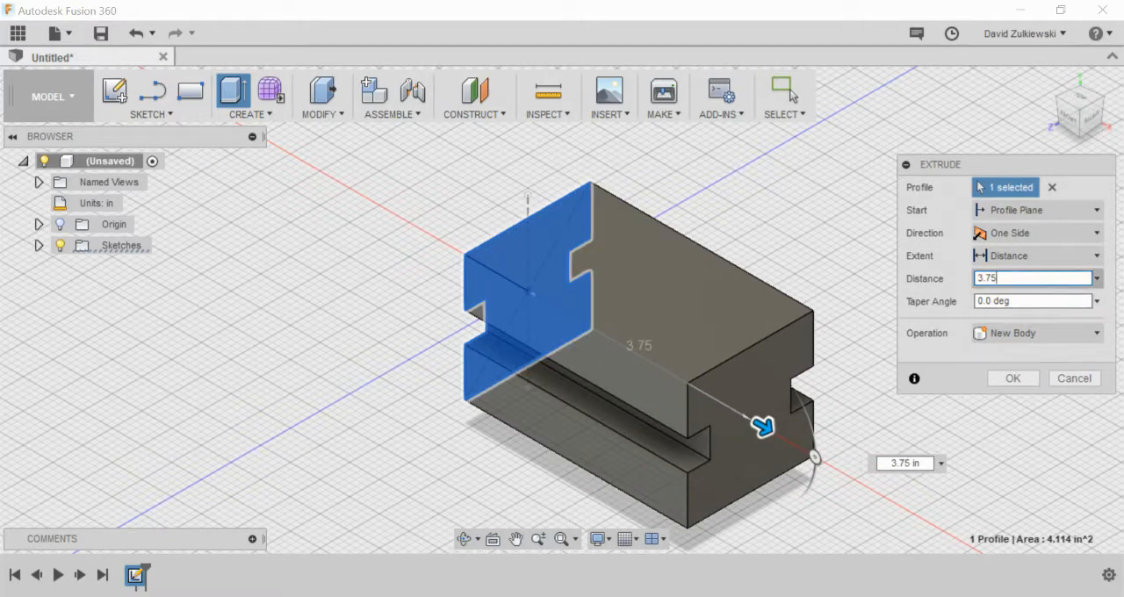
Step: Try the Two Sides and Symmetric direction options on the extrusion
{"action": "left_click", "coordinate": [1037, 234]}
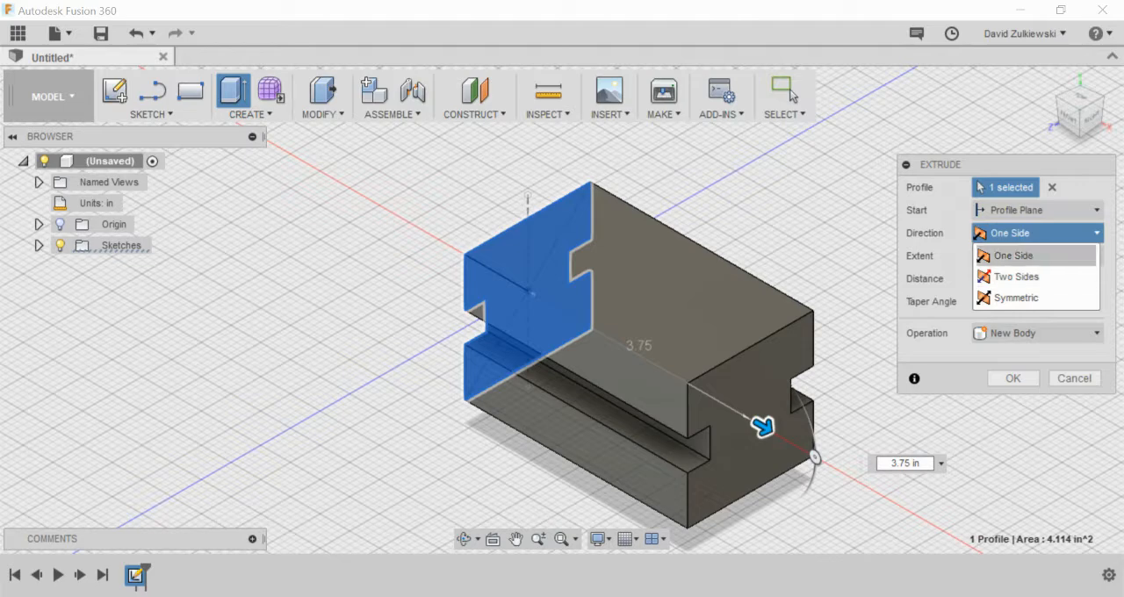
{"action": "left_click", "coordinate": [1037, 277]}
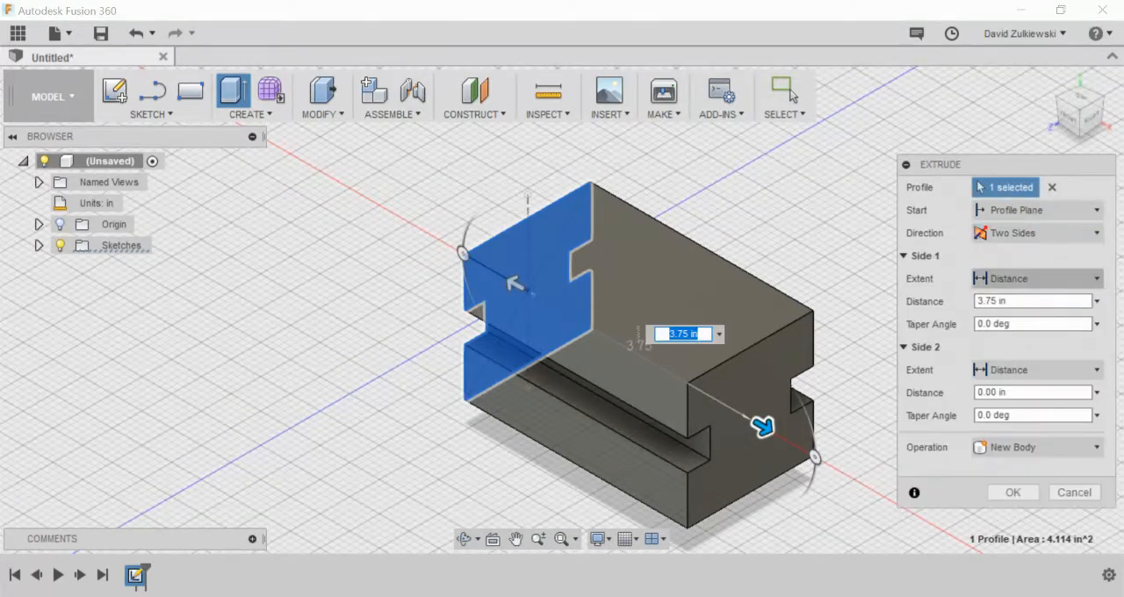
{"action": "left_click", "coordinate": [1037, 234]}
{"action": "left_click", "coordinate": [1016, 298]}
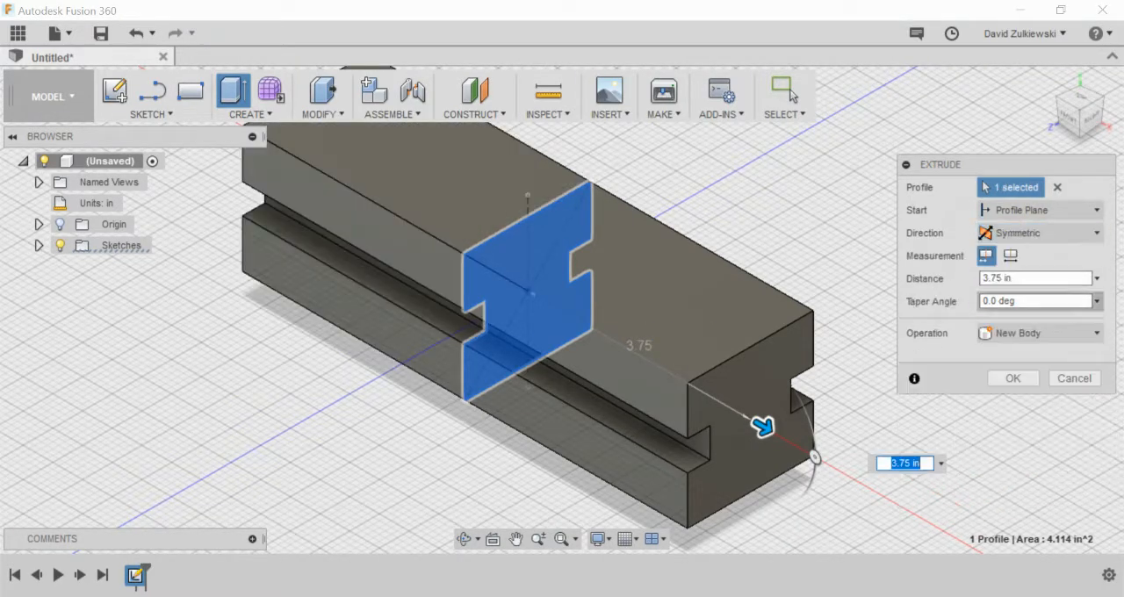
{"action": "left_click", "coordinate": [1039, 233]}
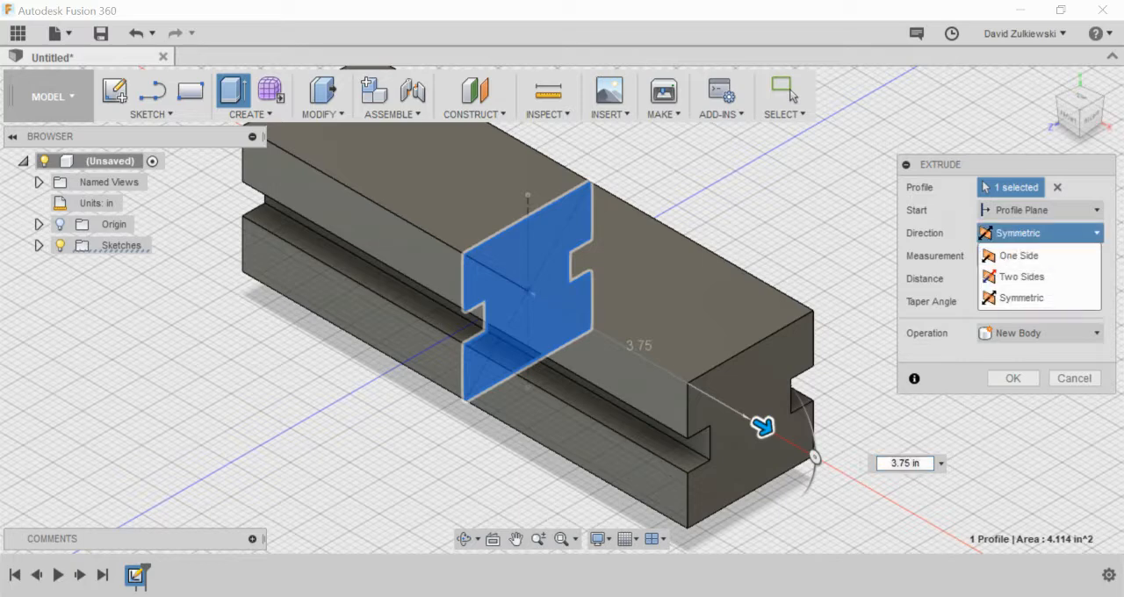
{"action": "left_click", "coordinate": [1022, 277]}
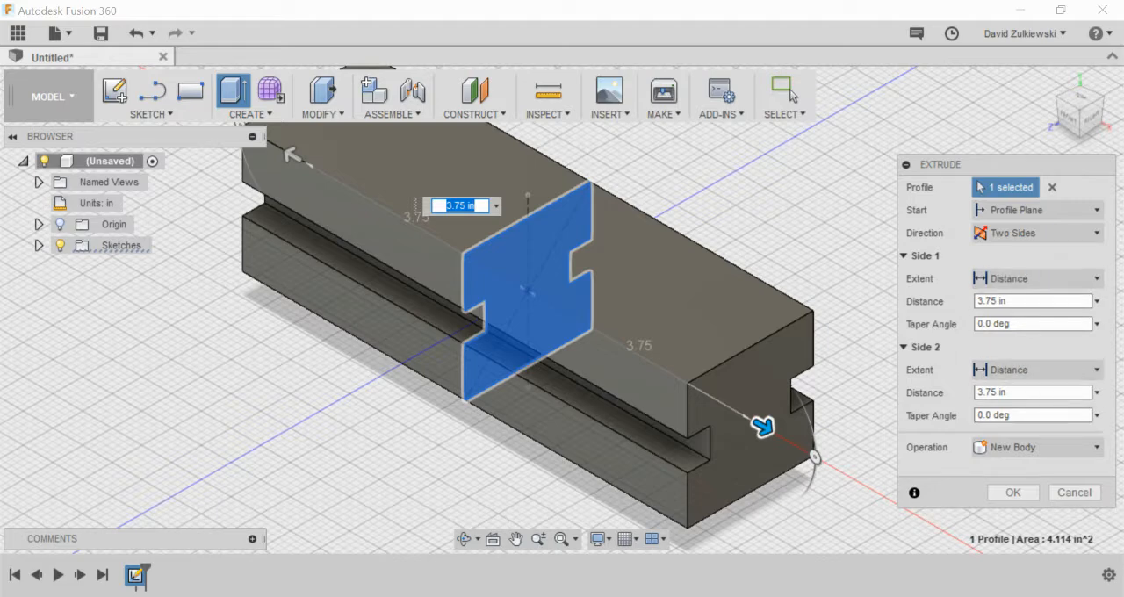
Step: Set the extrusion direction to One Side and create it as a new body
{"action": "left_click", "coordinate": [1039, 233]}
{"action": "left_click", "coordinate": [1019, 254]}
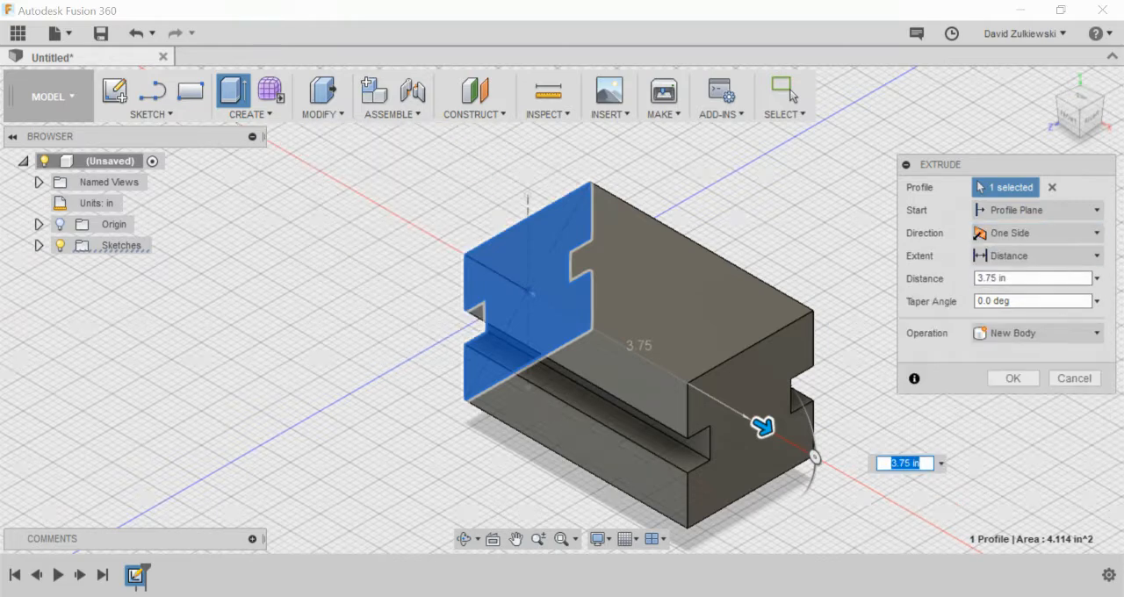
{"action": "left_click", "coordinate": [1007, 378]}
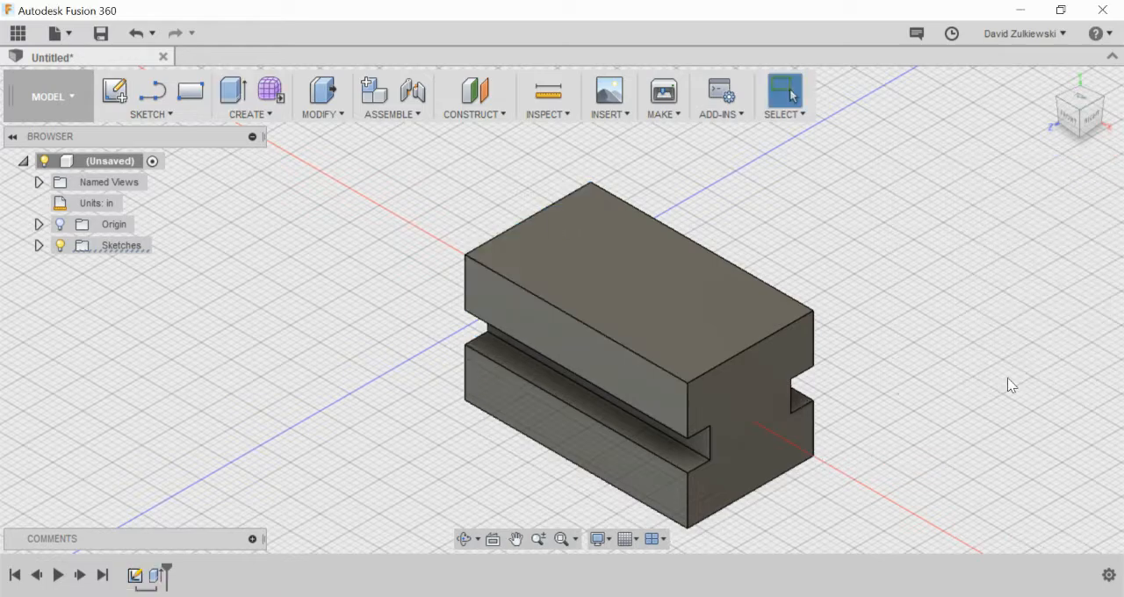
Step: Inspect the extruded block from different distances and angles and restore the home view
{"action": "scroll", "coordinate": [914, 404], "scroll_direction": "up", "scroll_amount": 3}
{"action": "scroll", "coordinate": [907, 403], "scroll_direction": "down", "scroll_amount": 4}
{"action": "scroll", "coordinate": [902, 401], "scroll_direction": "down", "scroll_amount": 5}
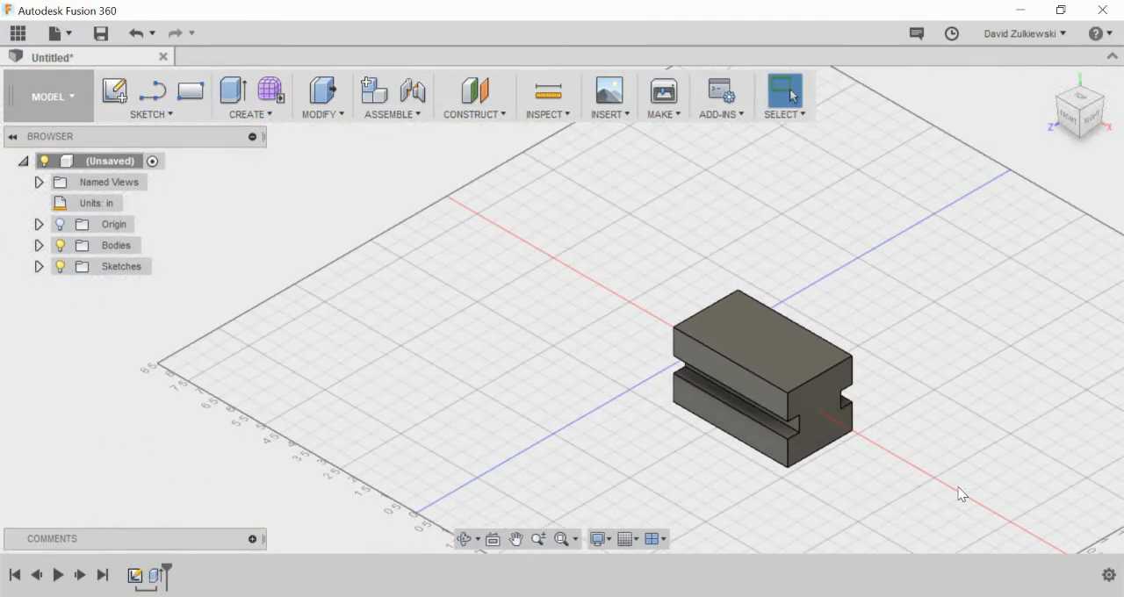
{"action": "scroll", "coordinate": [958, 497], "scroll_direction": "up", "scroll_amount": 5}
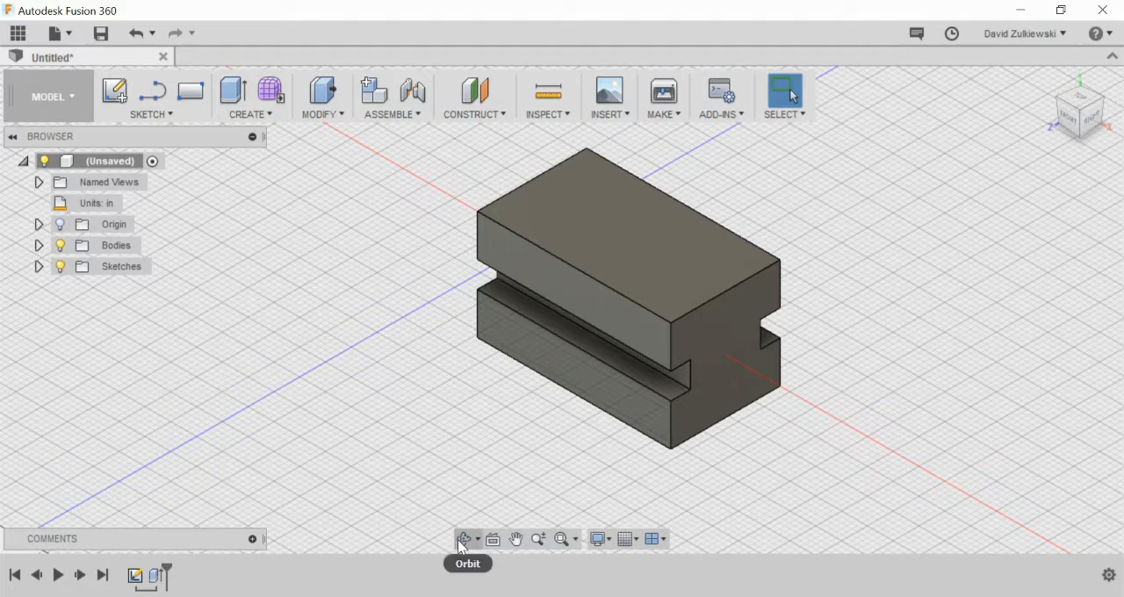
{"action": "left_click", "coordinate": [465, 539]}
{"action": "mouse_move", "coordinate": [670, 384]}
{"action": "left_mouse_down"}
{"action": "mouse_move", "coordinate": [562, 313]}
{"action": "mouse_move", "coordinate": [659, 361]}
{"action": "mouse_move", "coordinate": [651, 373]}
{"action": "left_mouse_up"}
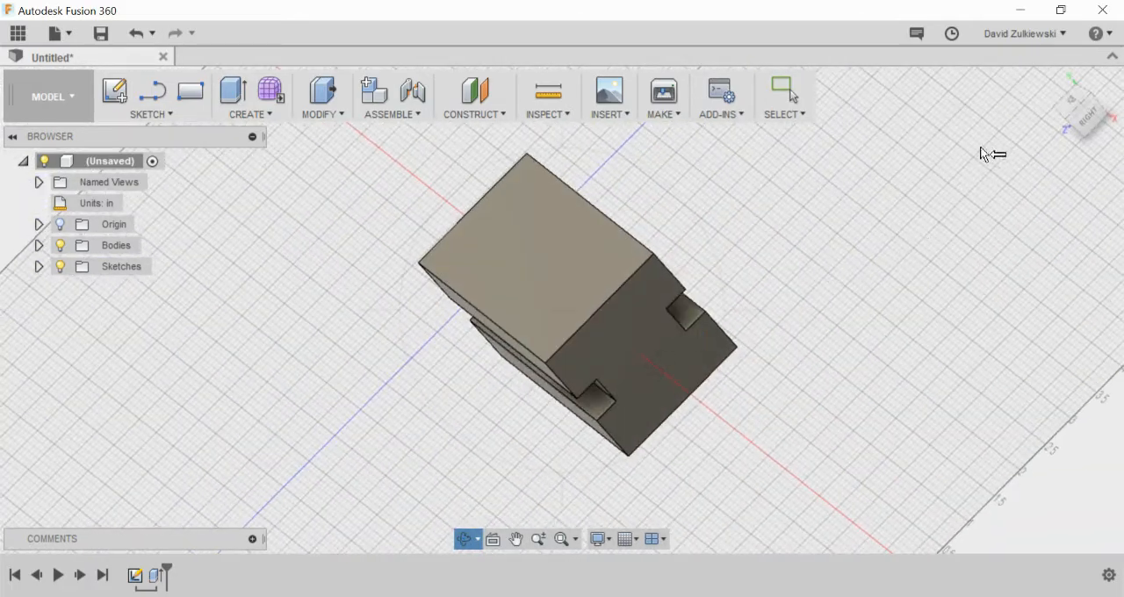
{"action": "key", "text": "Escape"}
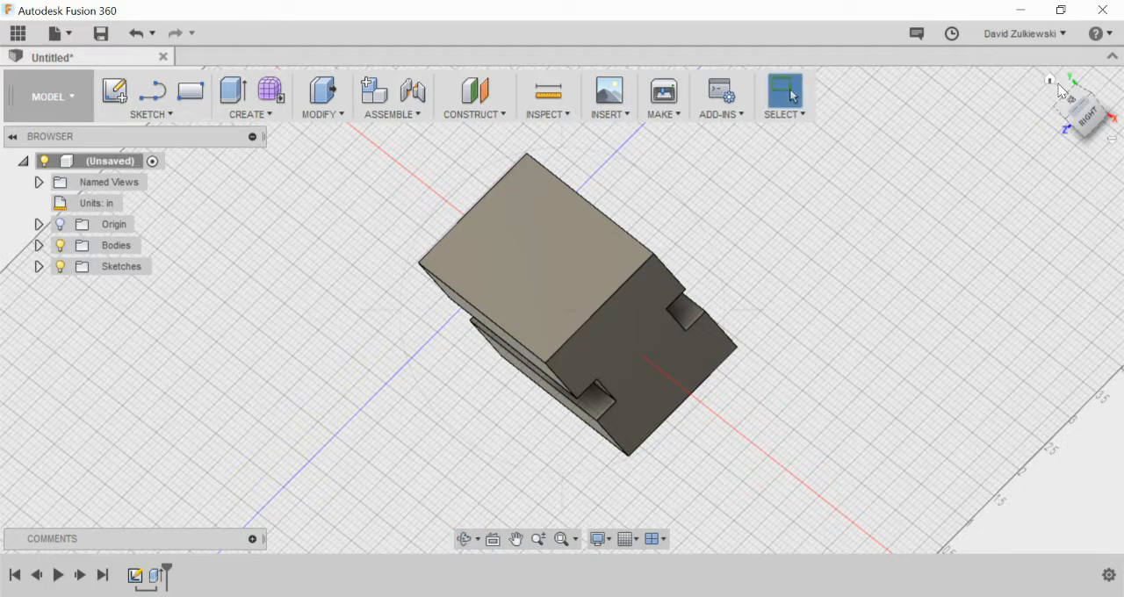
{"action": "left_click", "coordinate": [1064, 80]}
{"action": "scroll", "coordinate": [711, 269], "scroll_direction": "down", "scroll_amount": 5}
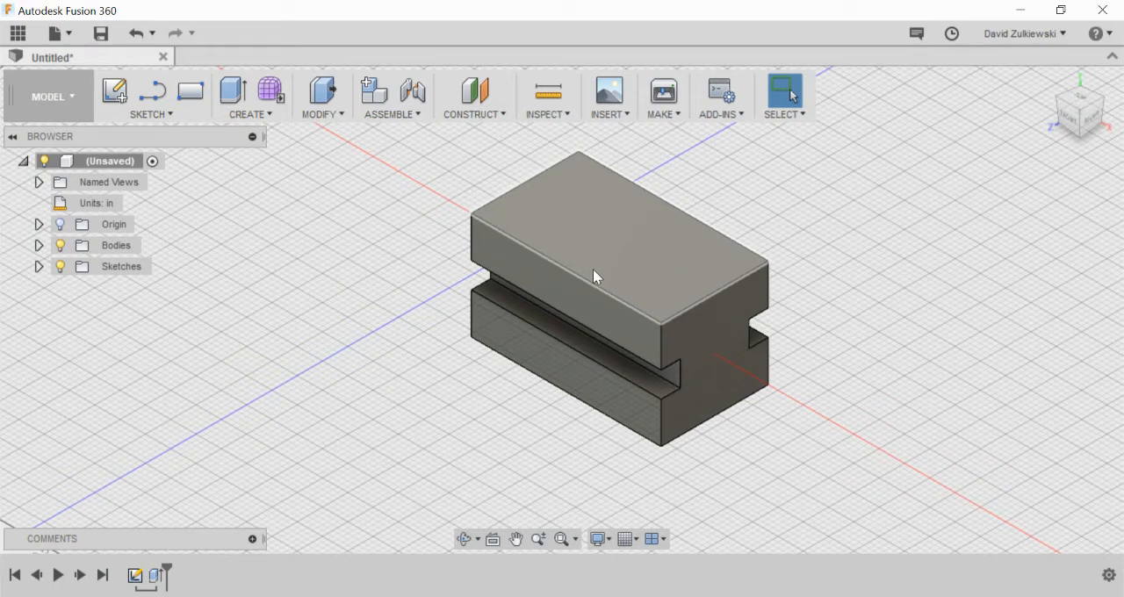
Step: Start a drawing from the design and save the design as Slide
{"action": "left_click", "coordinate": [63, 93]}
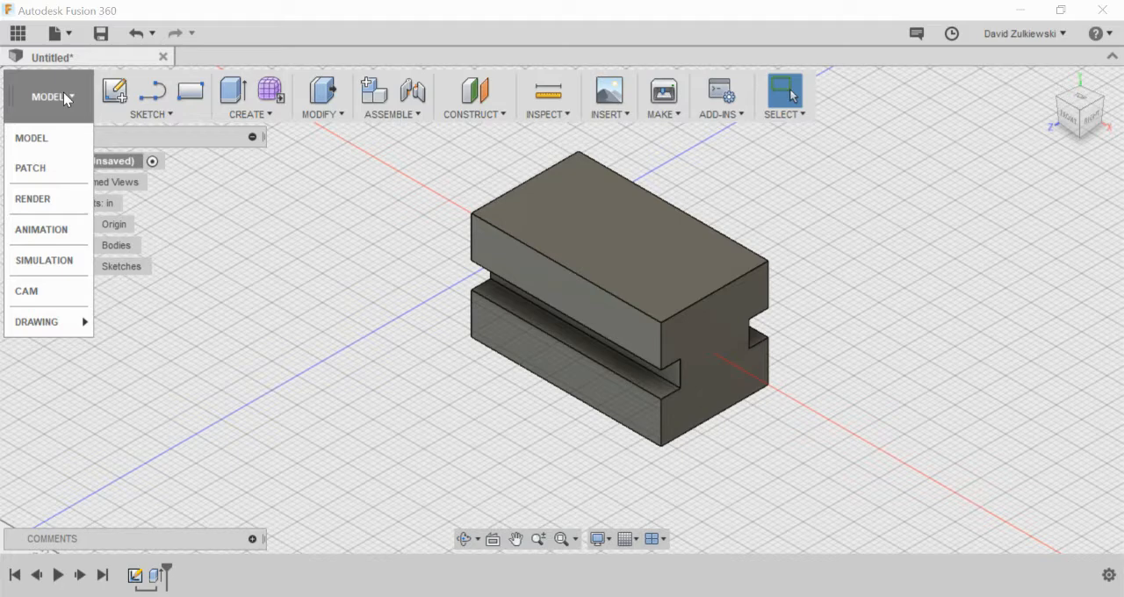
{"action": "mouse_move", "coordinate": [26, 325]}
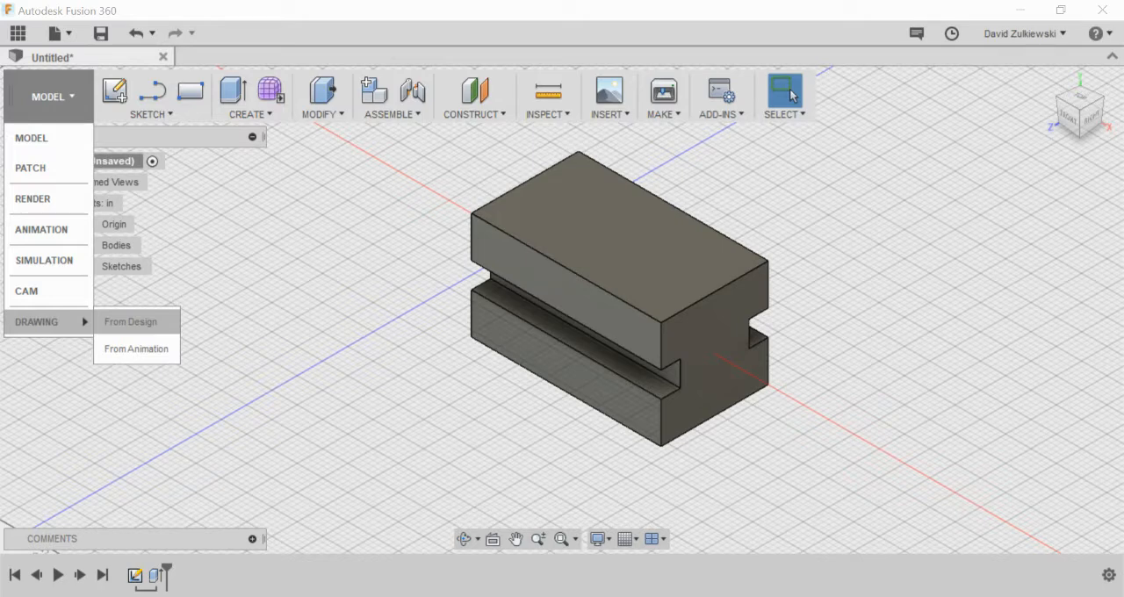
{"action": "left_click", "coordinate": [132, 322]}
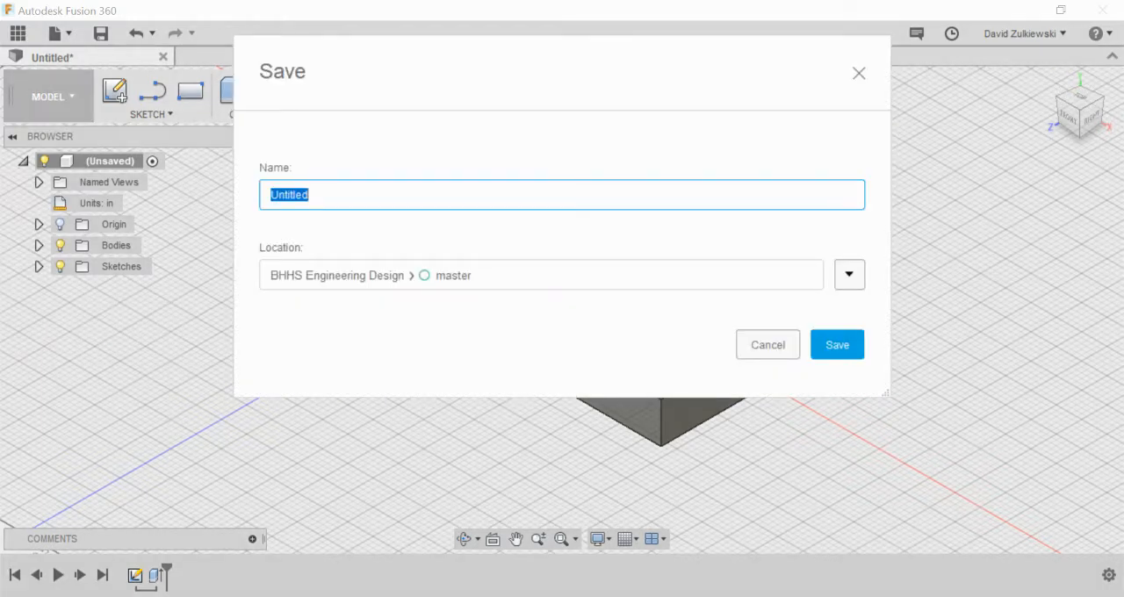
{"action": "type", "text": "Fig."}
{"action": "key", "text": "BackSpace"}
{"action": "key", "text": "BackSpace"}
{"action": "type", "text": "541"}
{"action": "key", "text": "ctrl+a"}
{"action": "type", "text": "Slide"}
{"action": "key", "text": "Return"}
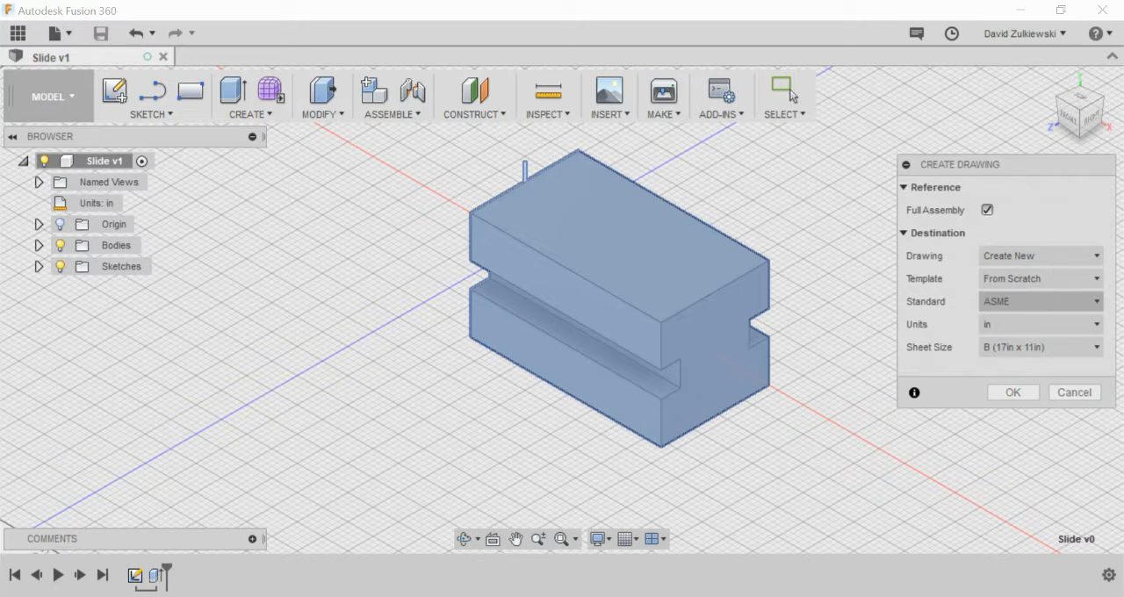
Step: Create the ASME drawing in inches on a B (17in x 11in) sheet with a front base view at 1:1 scale
{"action": "left_click", "coordinate": [1014, 393]}
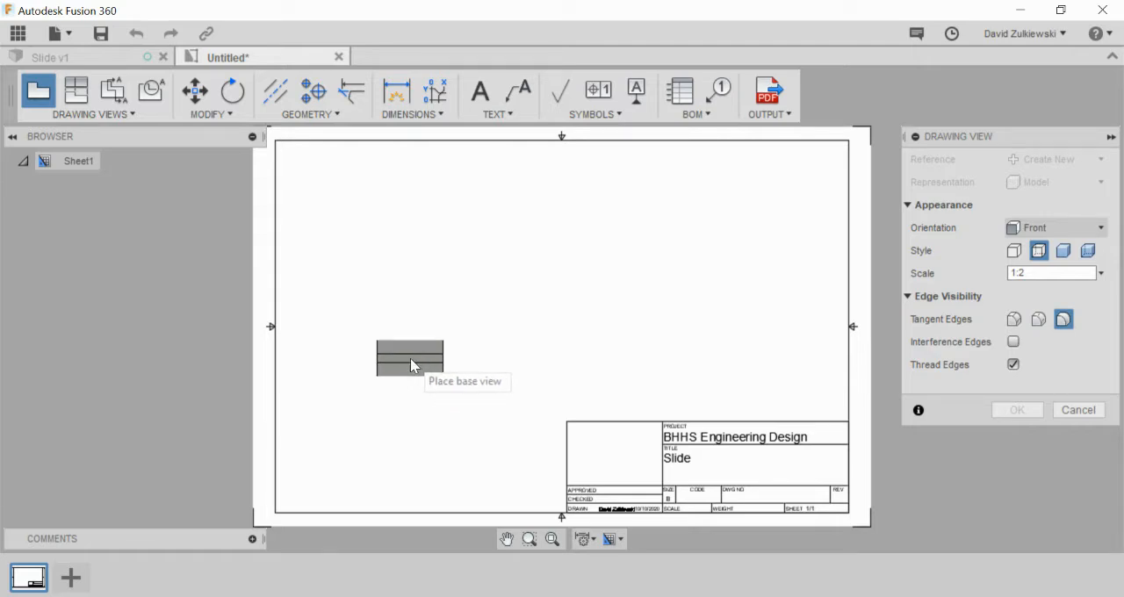
{"action": "left_click", "coordinate": [427, 367]}
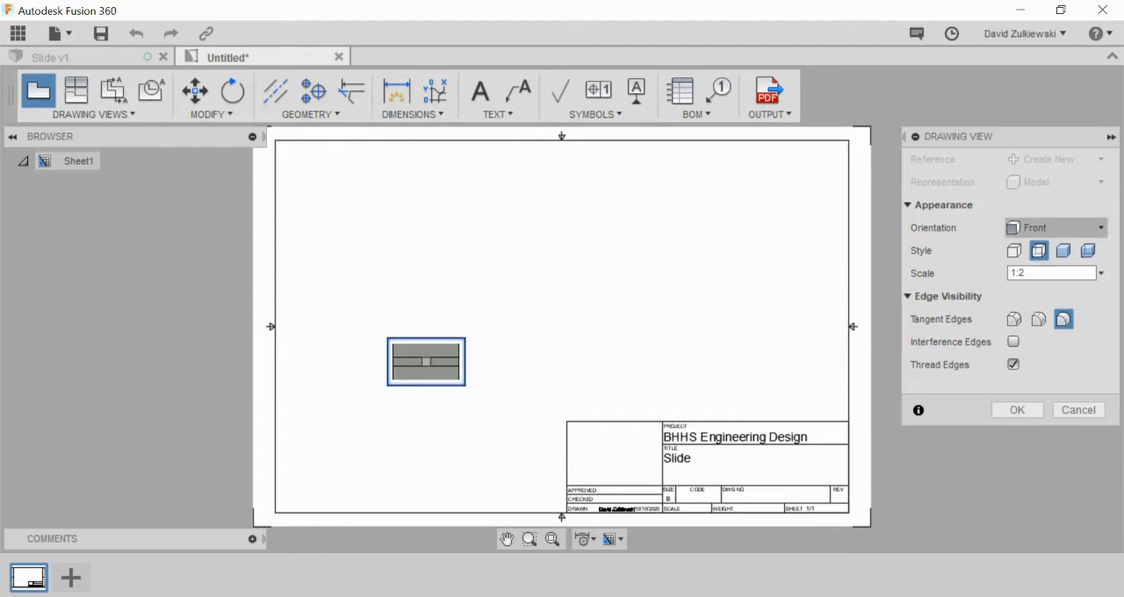
{"action": "left_click", "coordinate": [1101, 273]}
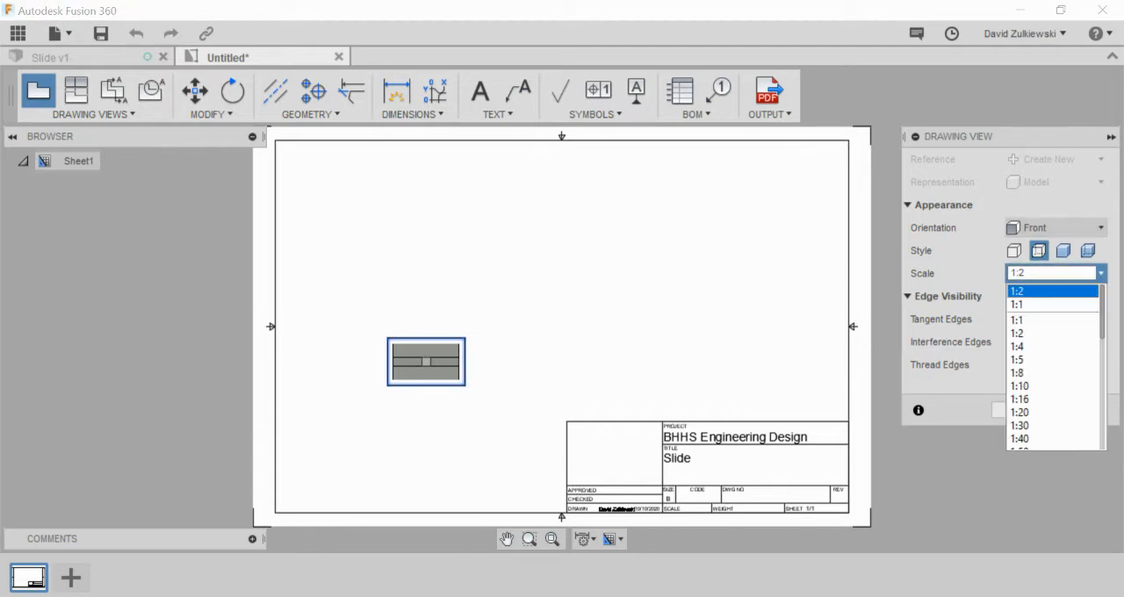
{"action": "left_click", "coordinate": [1027, 304]}
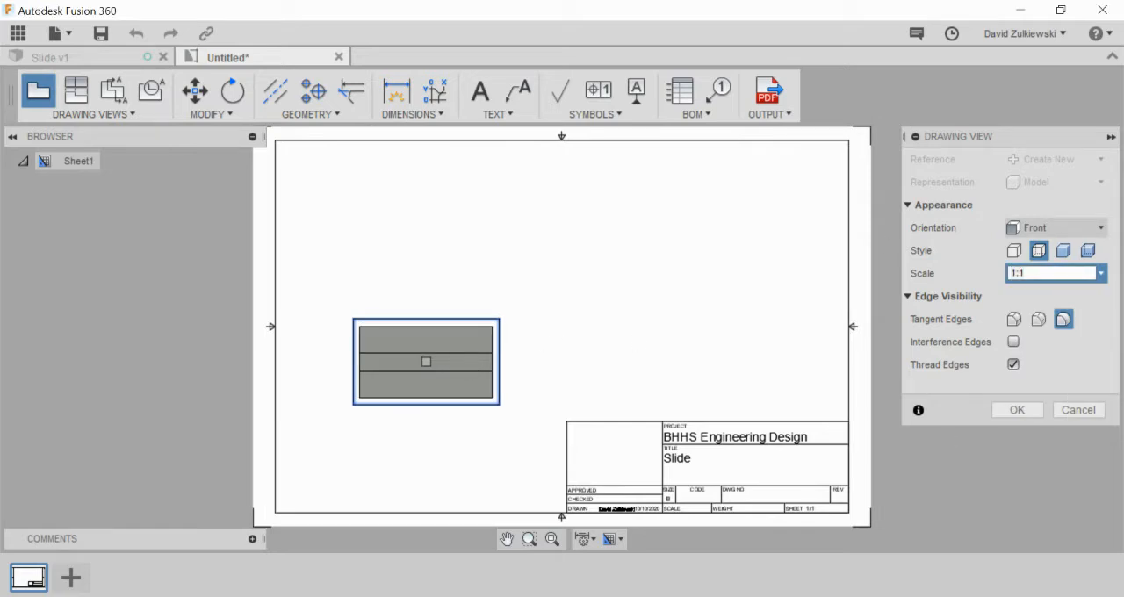
{"action": "left_click", "coordinate": [1017, 410]}
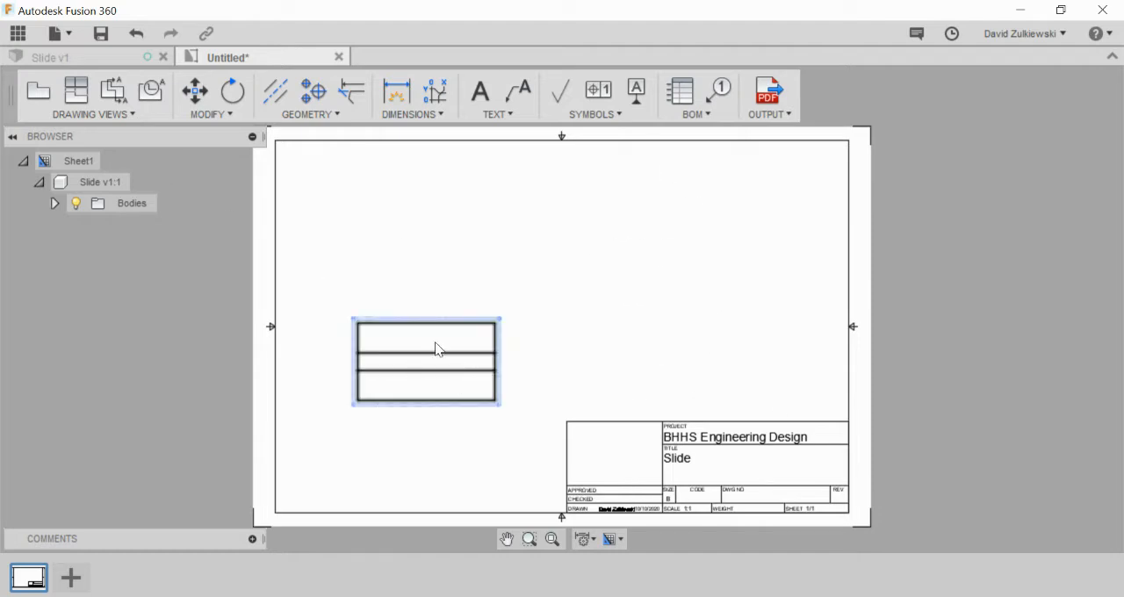
Step: Project top, side and isometric views from the front base view and place them above, beside and diagonally from it
{"action": "left_click", "coordinate": [414, 349]}
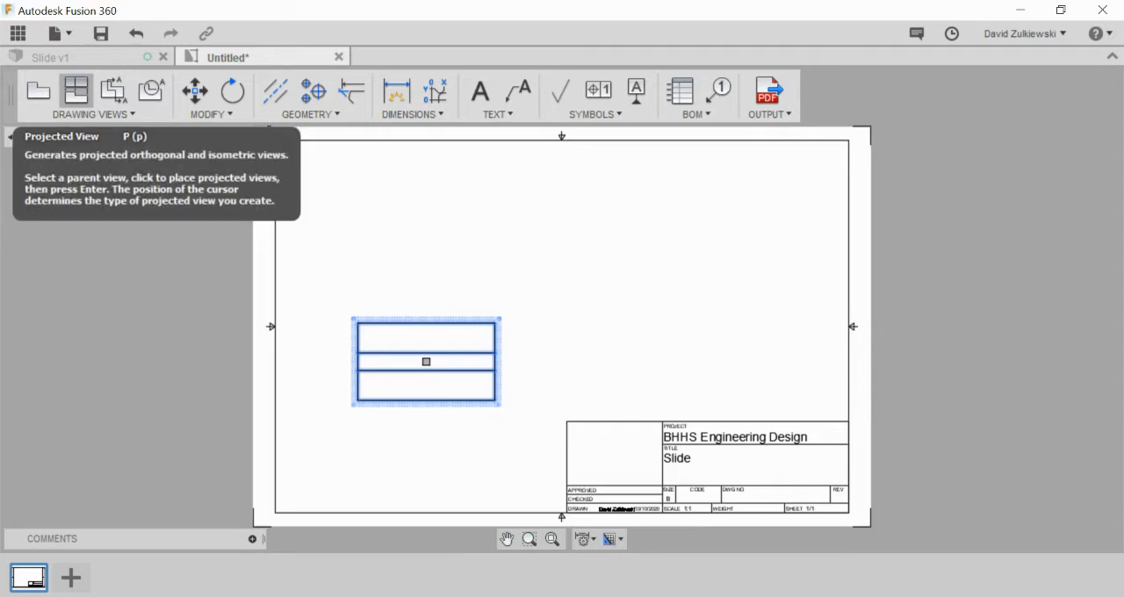
{"action": "left_click", "coordinate": [77, 90]}
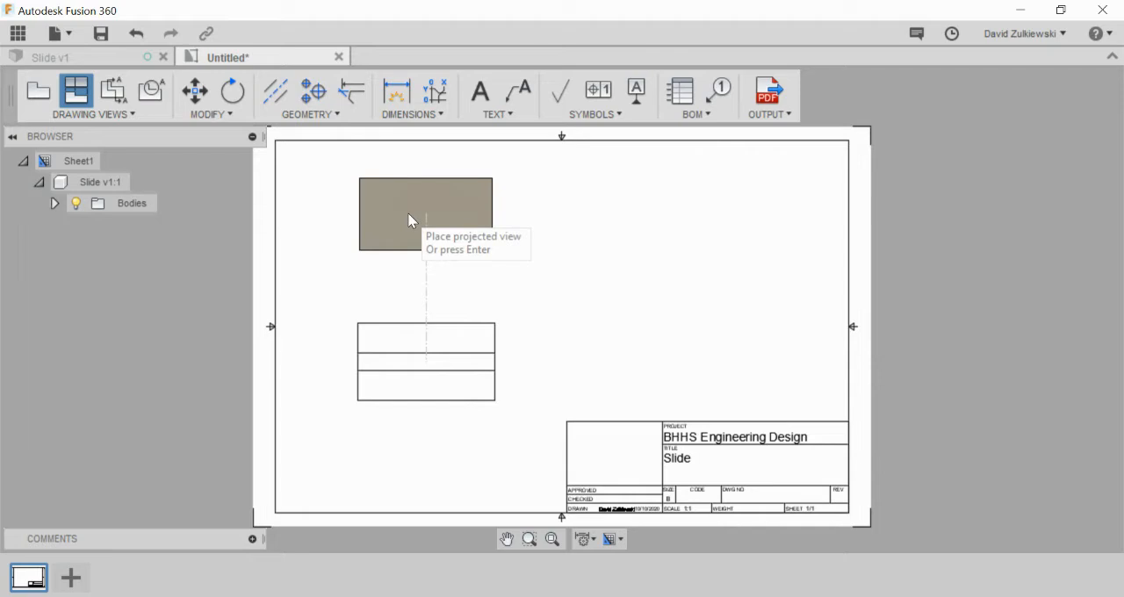
{"action": "left_click", "coordinate": [407, 213]}
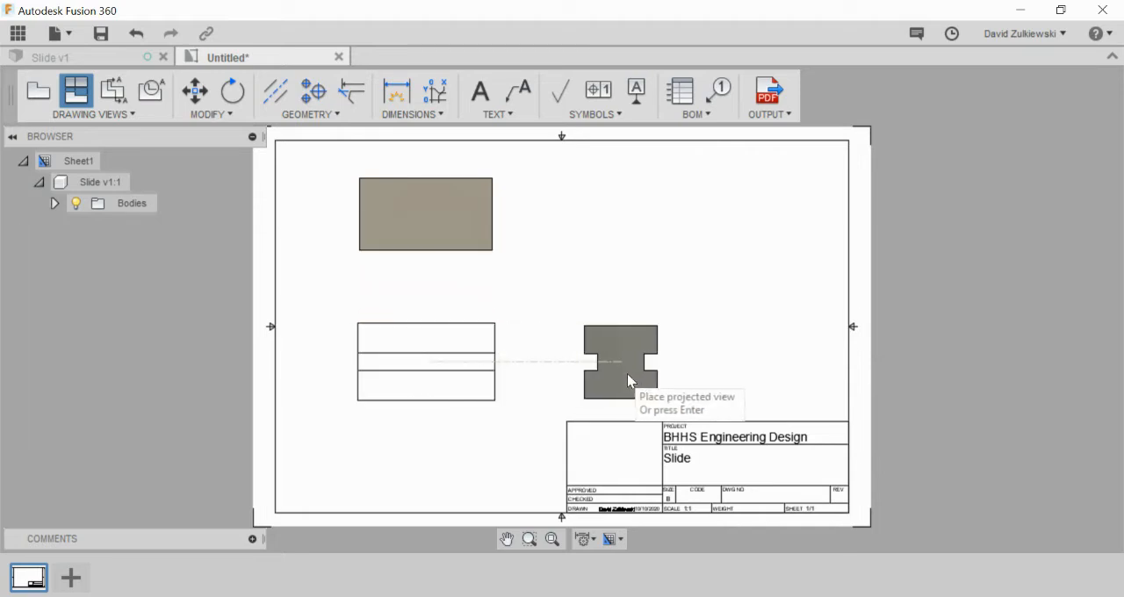
{"action": "left_click", "coordinate": [726, 381]}
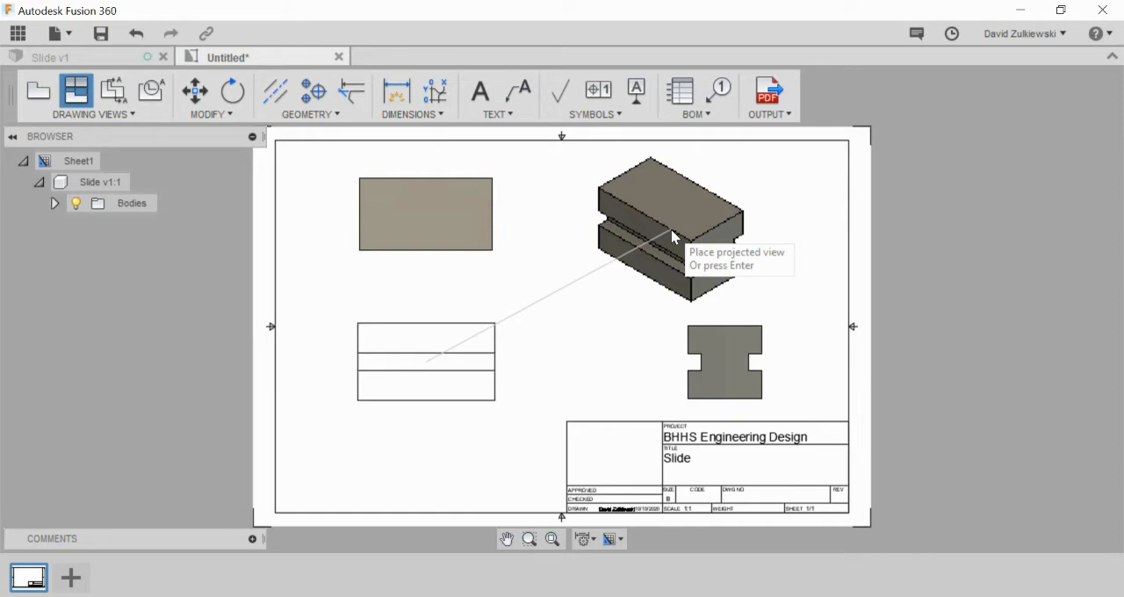
{"action": "left_click", "coordinate": [672, 236]}
{"action": "key", "text": "Return"}
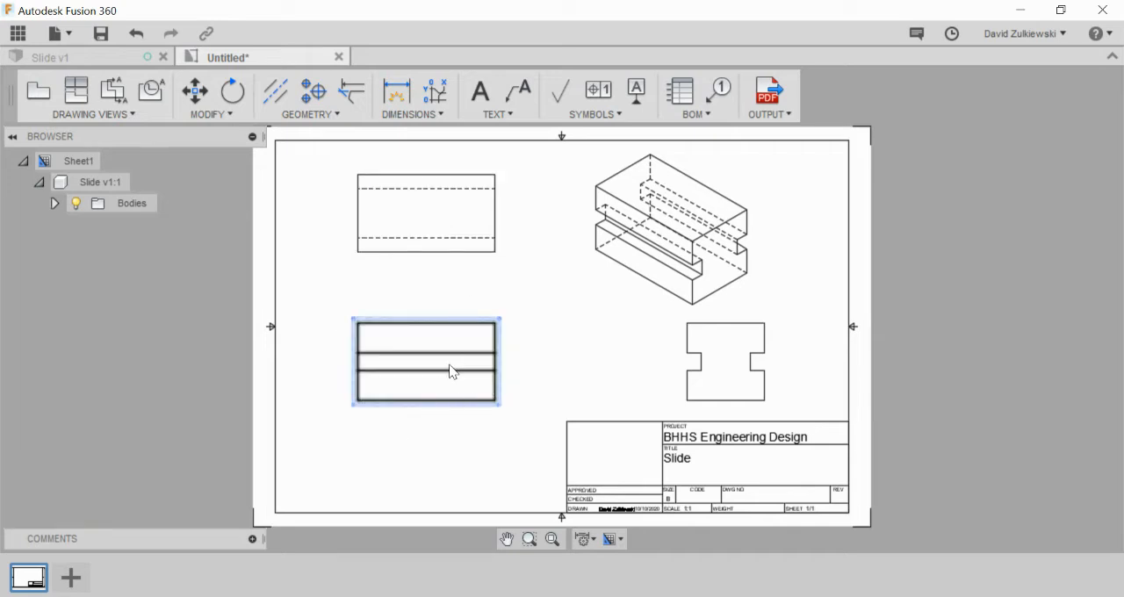
Step: Set the isometric view's style to shaded without hidden edges and its scale to 1:2
{"action": "double_click", "coordinate": [669, 248]}
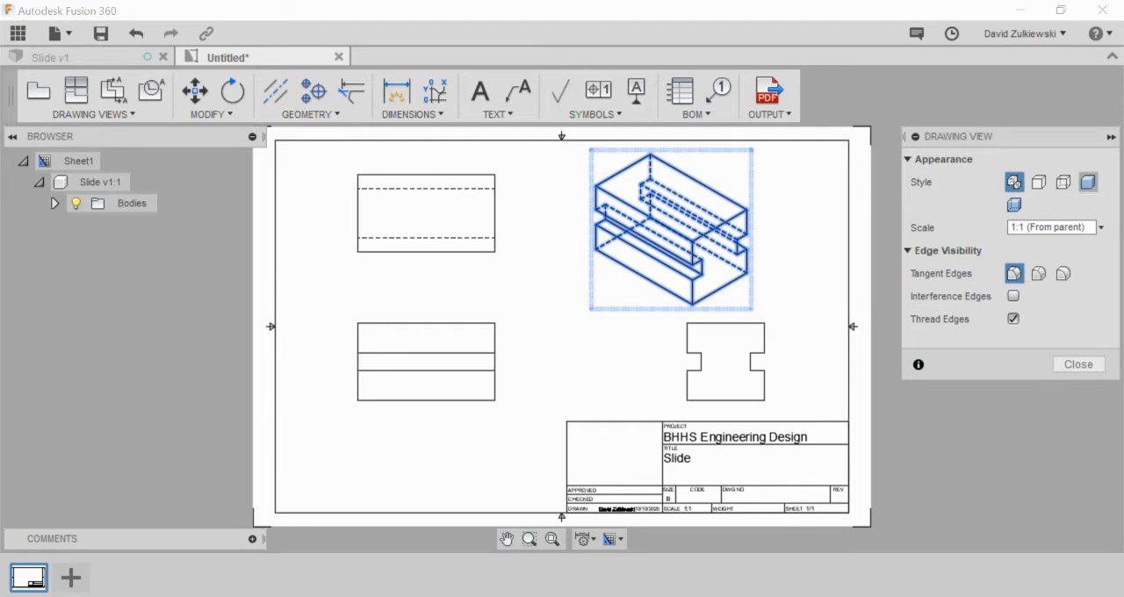
{"action": "left_click", "coordinate": [1089, 182]}
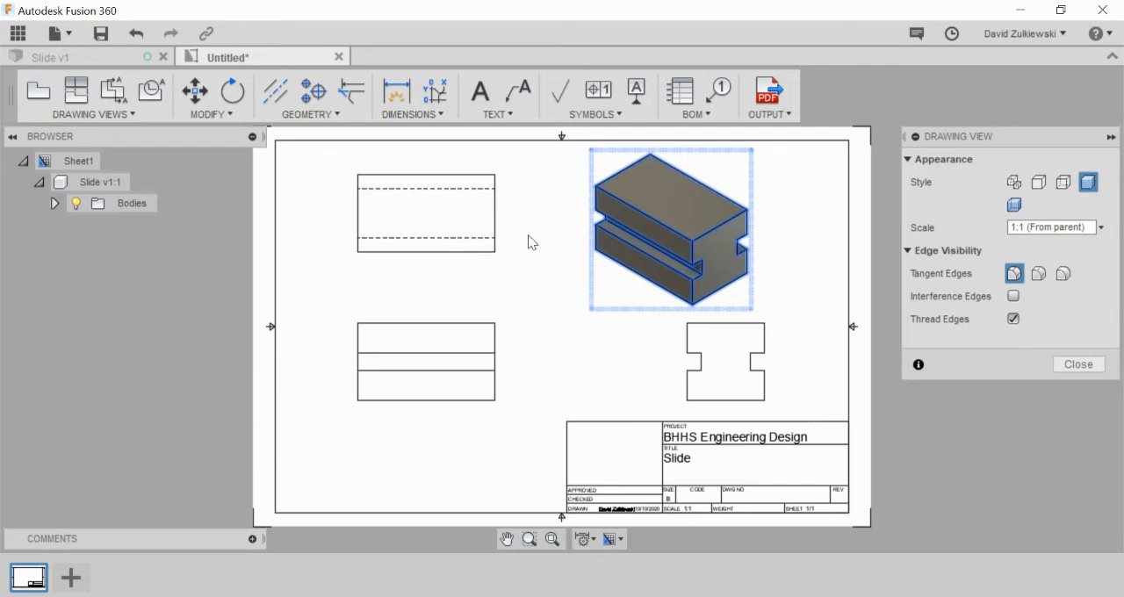
{"action": "left_click", "coordinate": [1054, 227]}
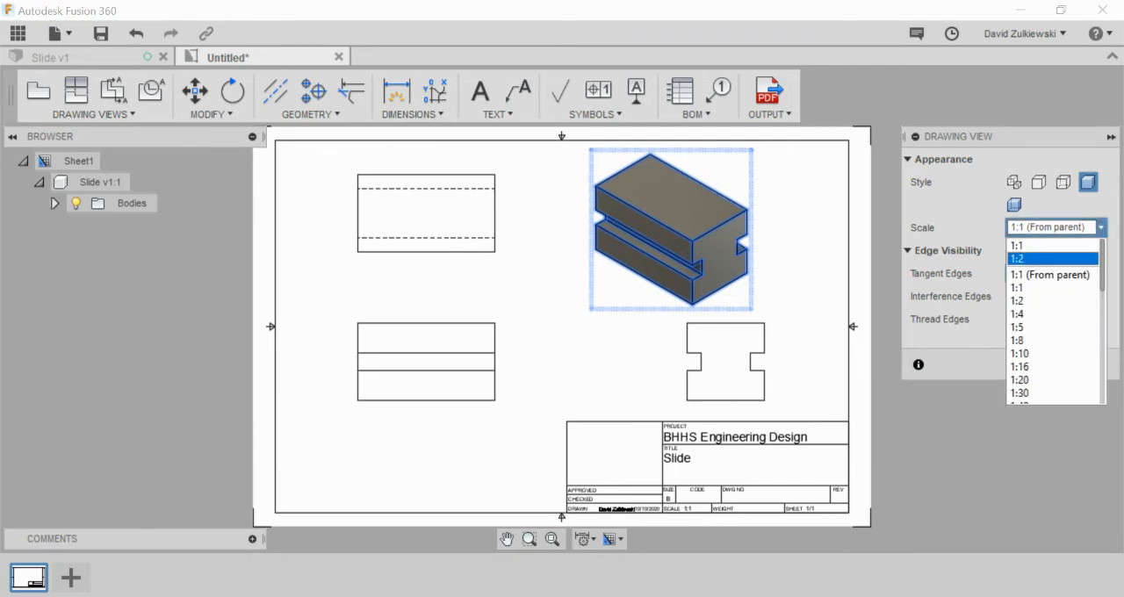
{"action": "left_click", "coordinate": [1052, 258]}
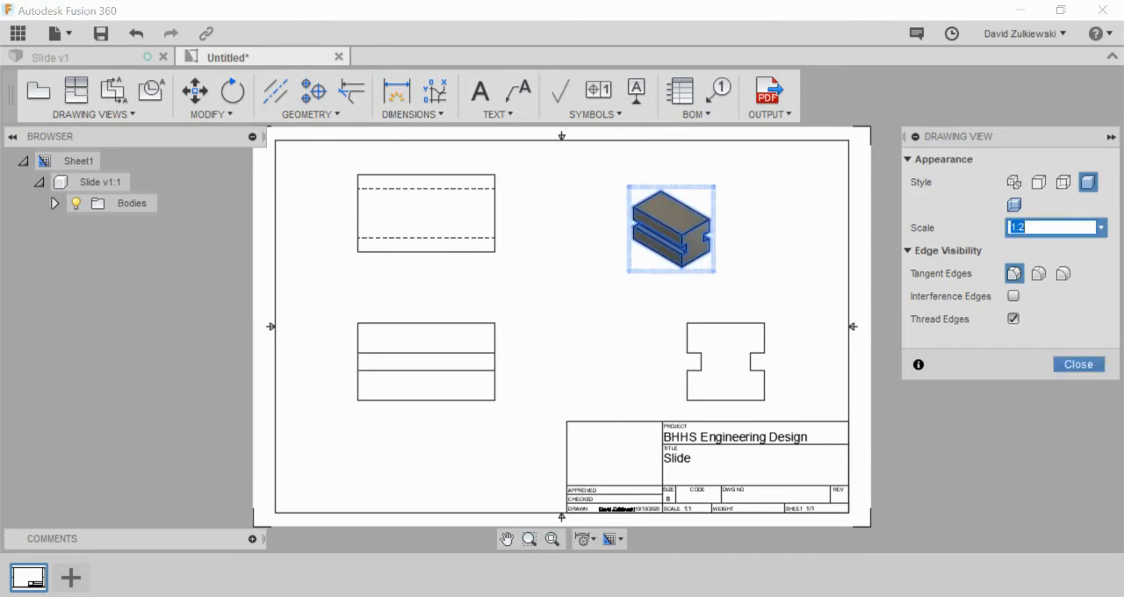
{"action": "left_click", "coordinate": [1074, 364]}
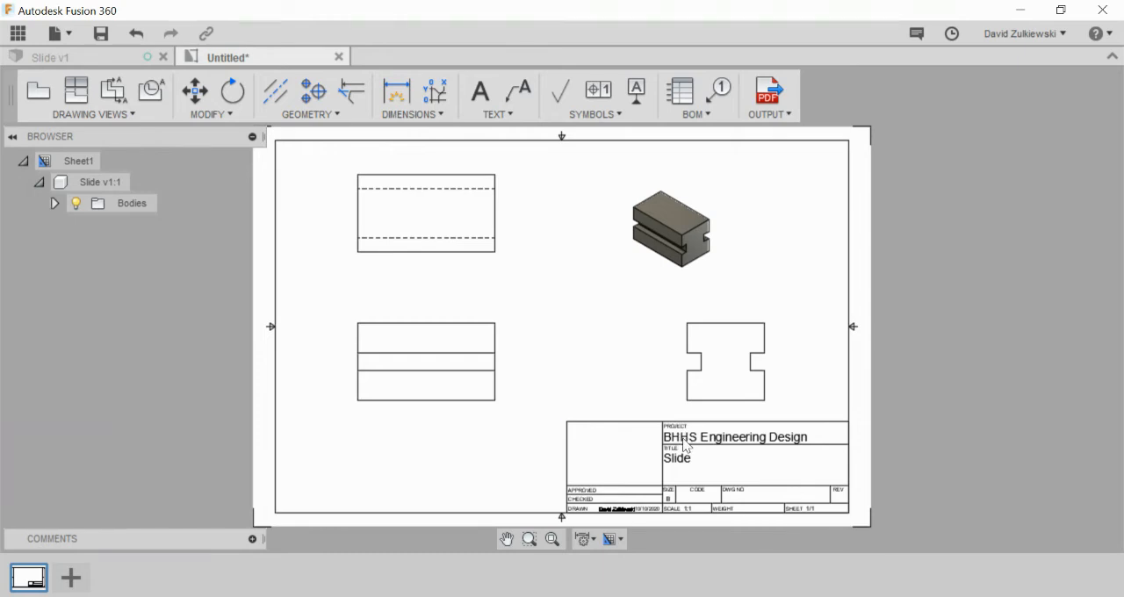
Step: Enter "Fig. 5-41" as the drawing number in the title block attributes
{"action": "double_click", "coordinate": [685, 444]}
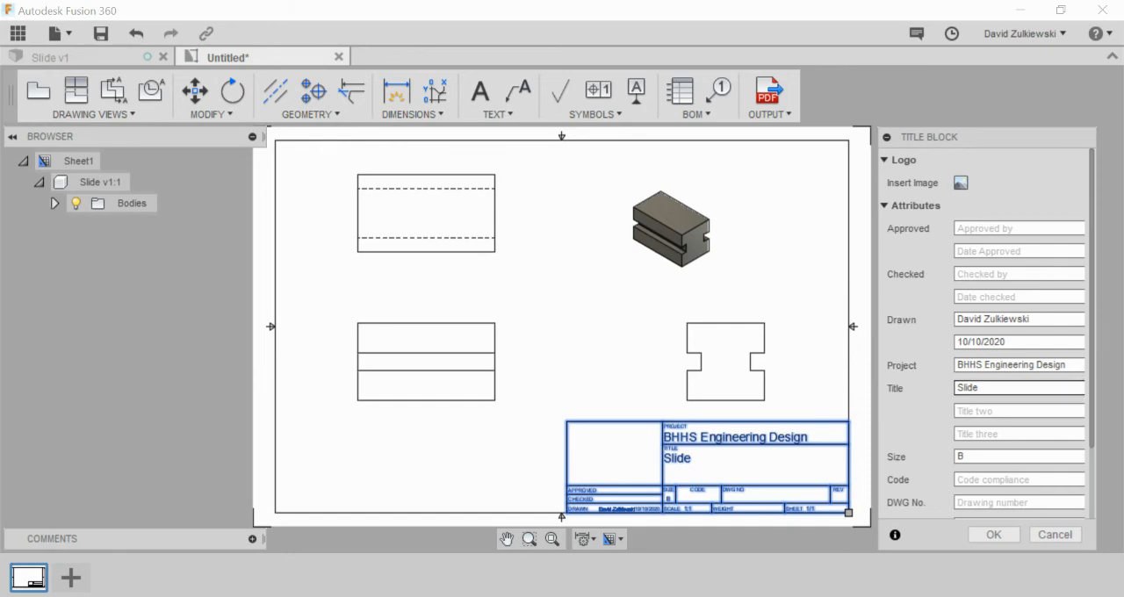
{"action": "scroll", "coordinate": [1019, 404], "scroll_direction": "down", "scroll_amount": 1}
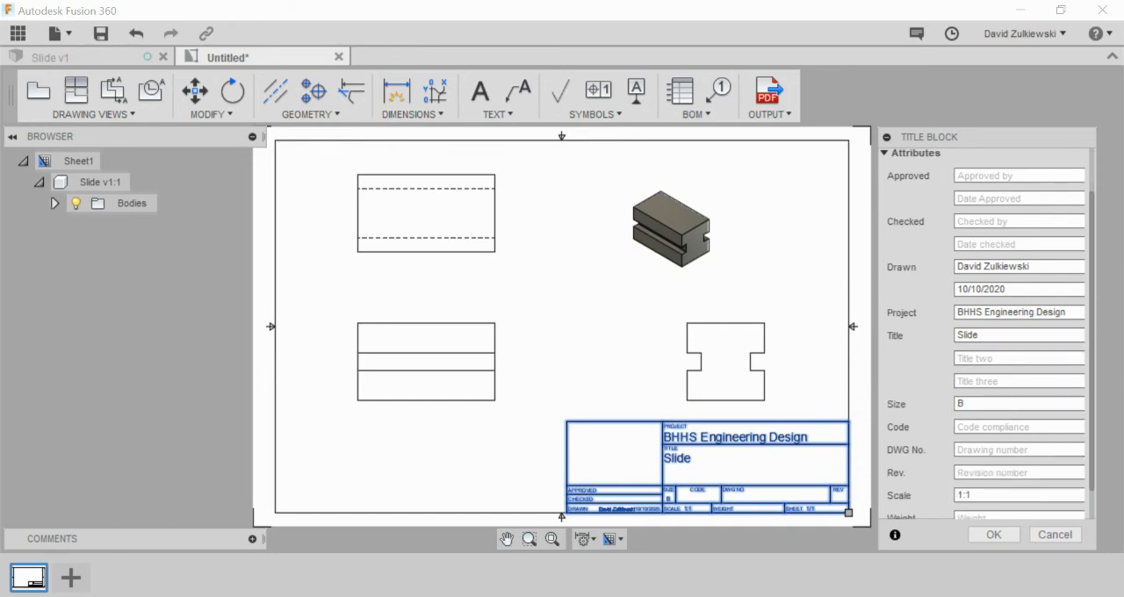
{"action": "left_click", "coordinate": [1019, 450]}
{"action": "type", "text": "z"}
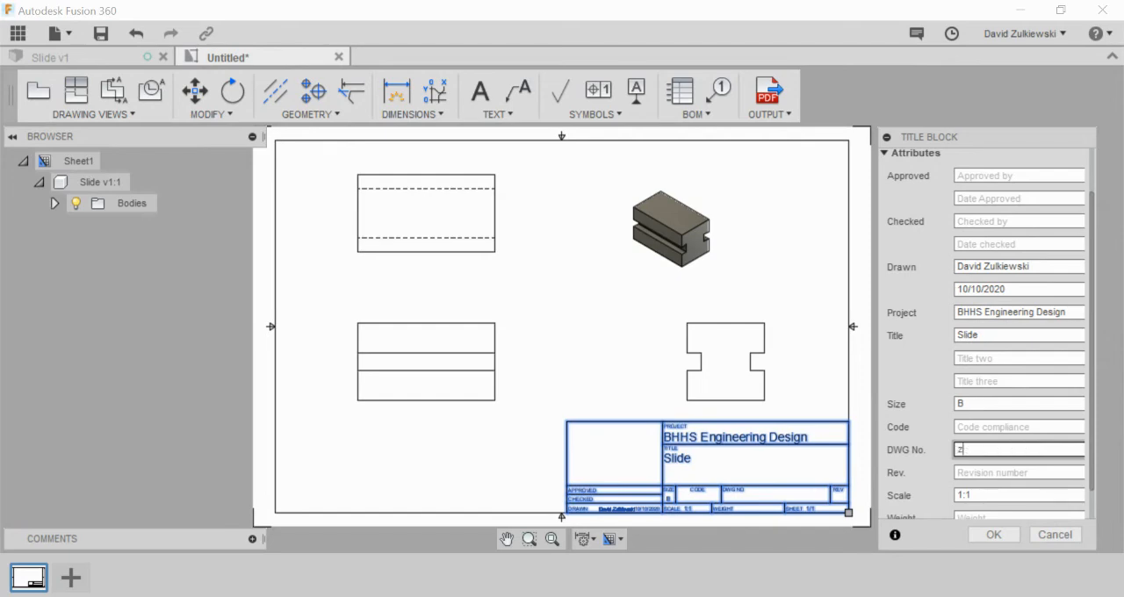
{"action": "key", "text": "BackSpace"}
{"action": "type", "text": "Fig. 5-41"}
{"action": "key", "text": "Return"}
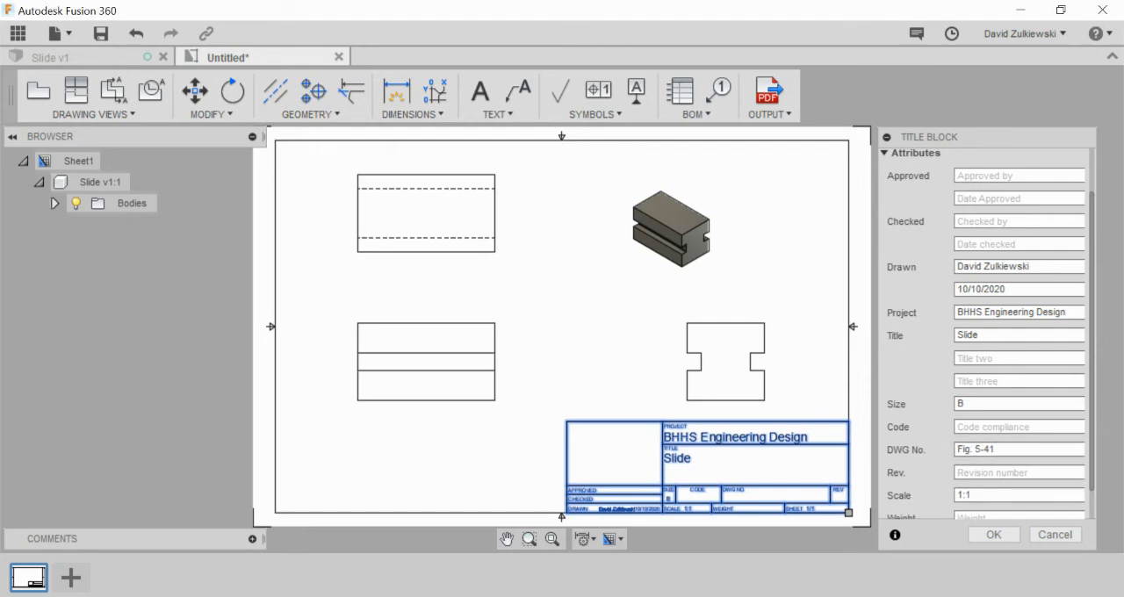
Step: Insert the BlackHawk_NoBanner image as the logo in the empty cell of the title block
{"action": "scroll", "coordinate": [1019, 496], "scroll_direction": "down", "scroll_amount": 1}
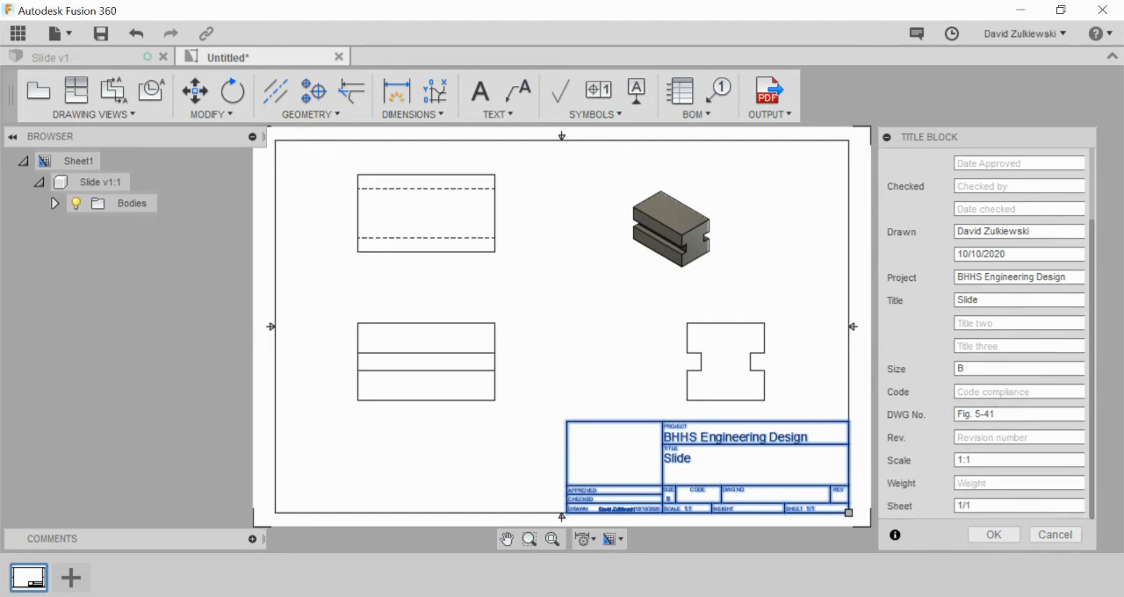
{"action": "scroll", "coordinate": [1019, 308], "scroll_direction": "up", "scroll_amount": 1}
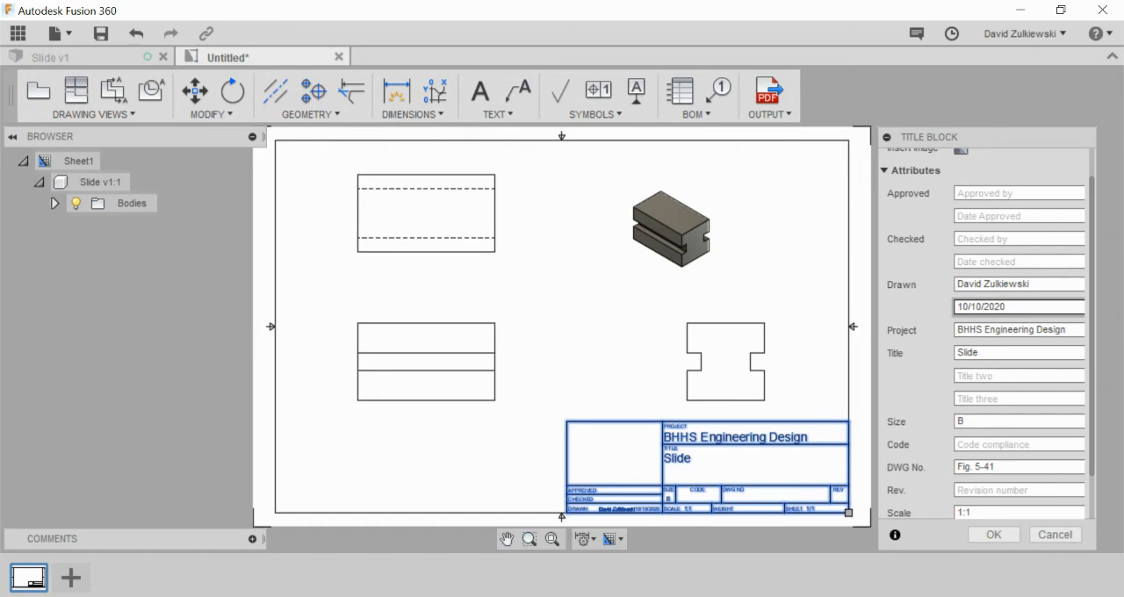
{"action": "left_click_drag", "start_coordinate": [1092, 199], "coordinate": [1092, 169]}
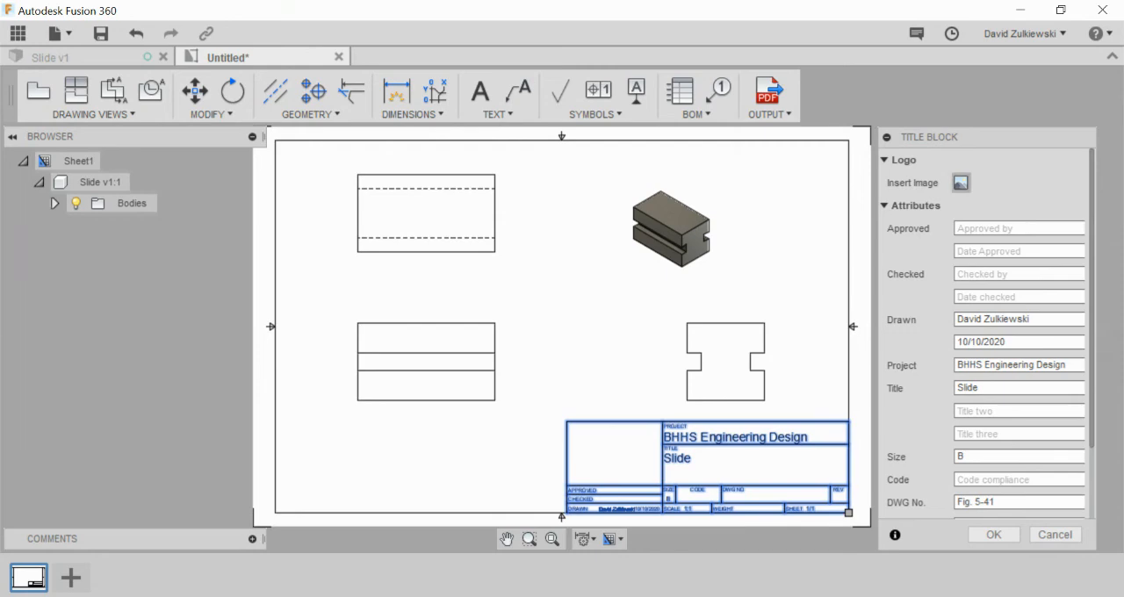
{"action": "left_click", "coordinate": [961, 183]}
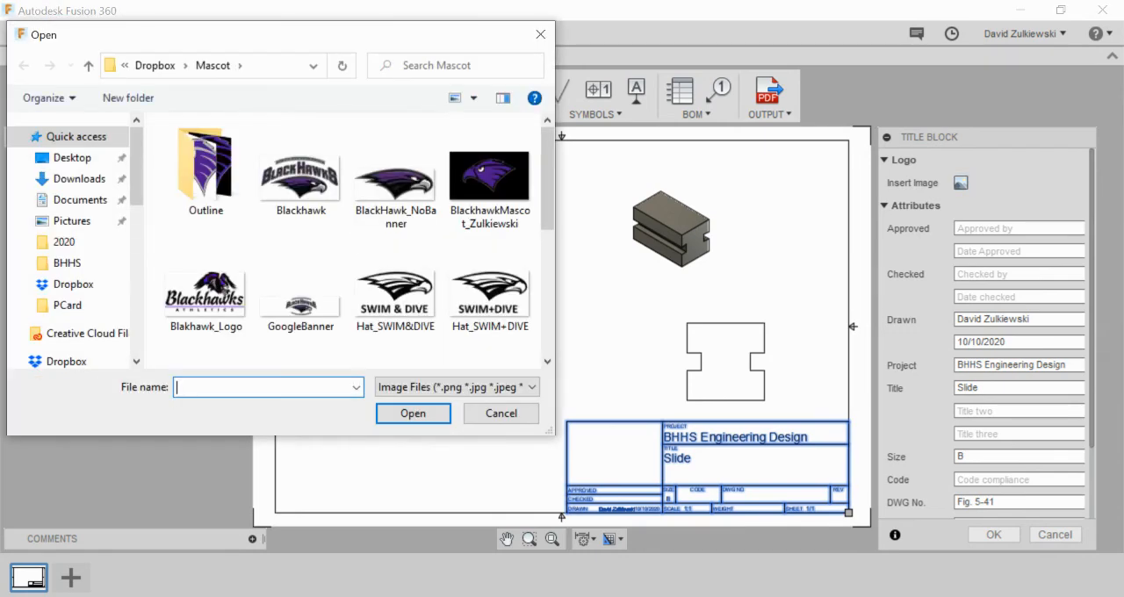
{"action": "scroll", "coordinate": [301, 289], "scroll_direction": "down", "scroll_amount": 1}
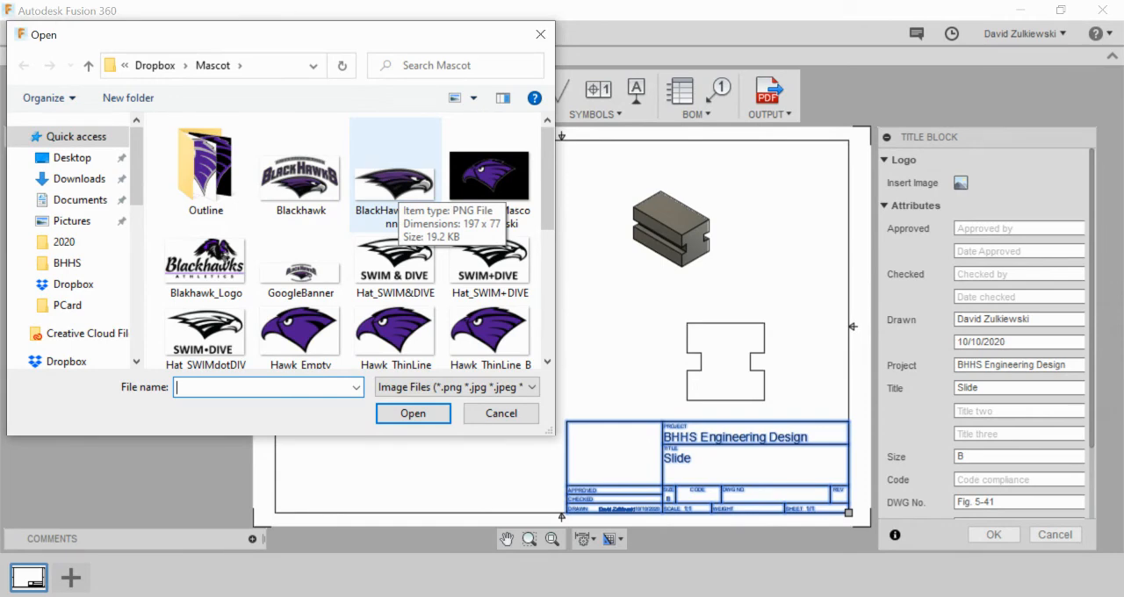
{"action": "left_click", "coordinate": [394, 189]}
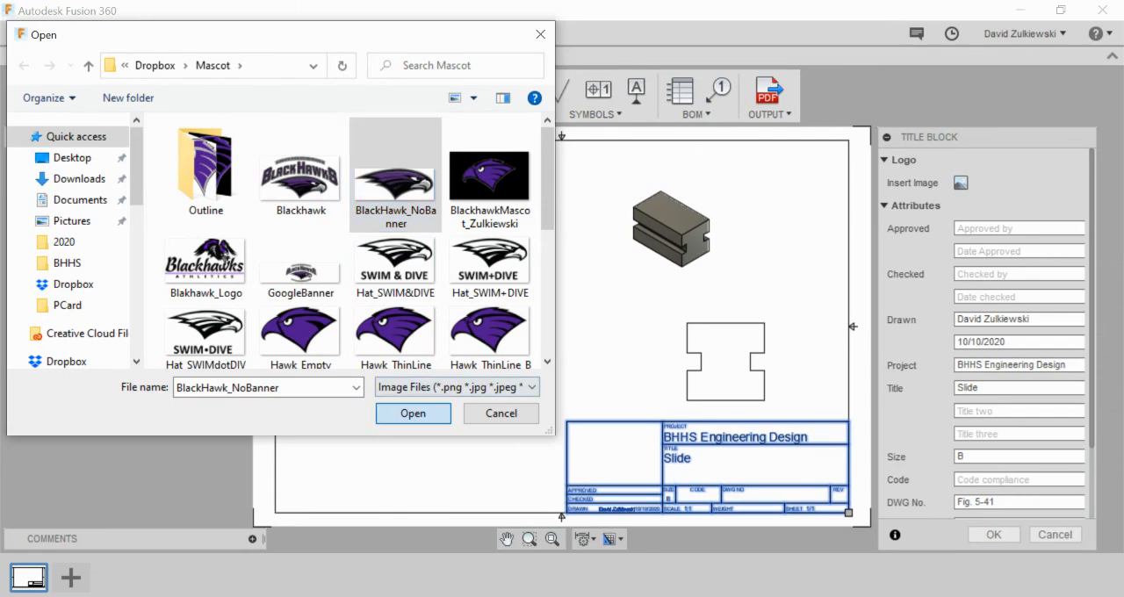
{"action": "left_click", "coordinate": [422, 414]}
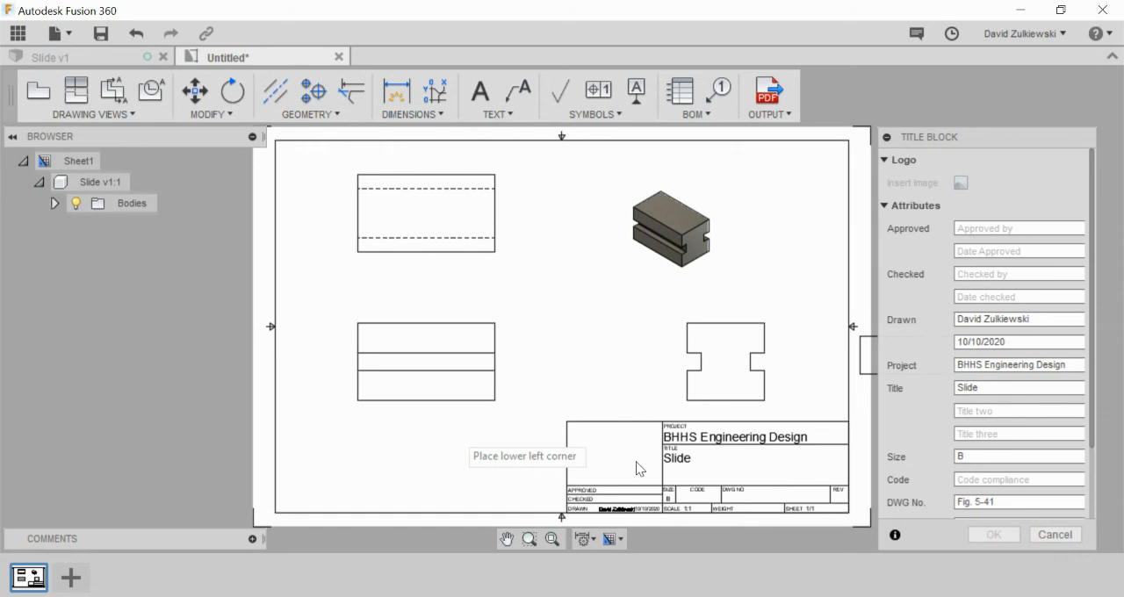
{"action": "left_click", "coordinate": [571, 495]}
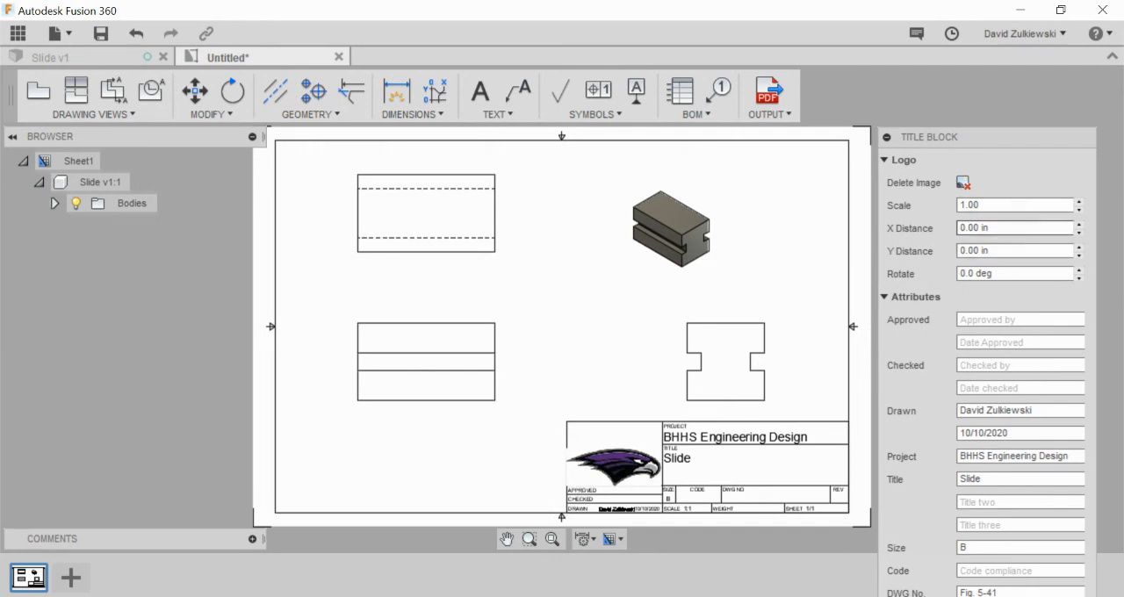
Step: Set the title block logo's scale to 0.95
{"action": "left_click", "coordinate": [1080, 210]}
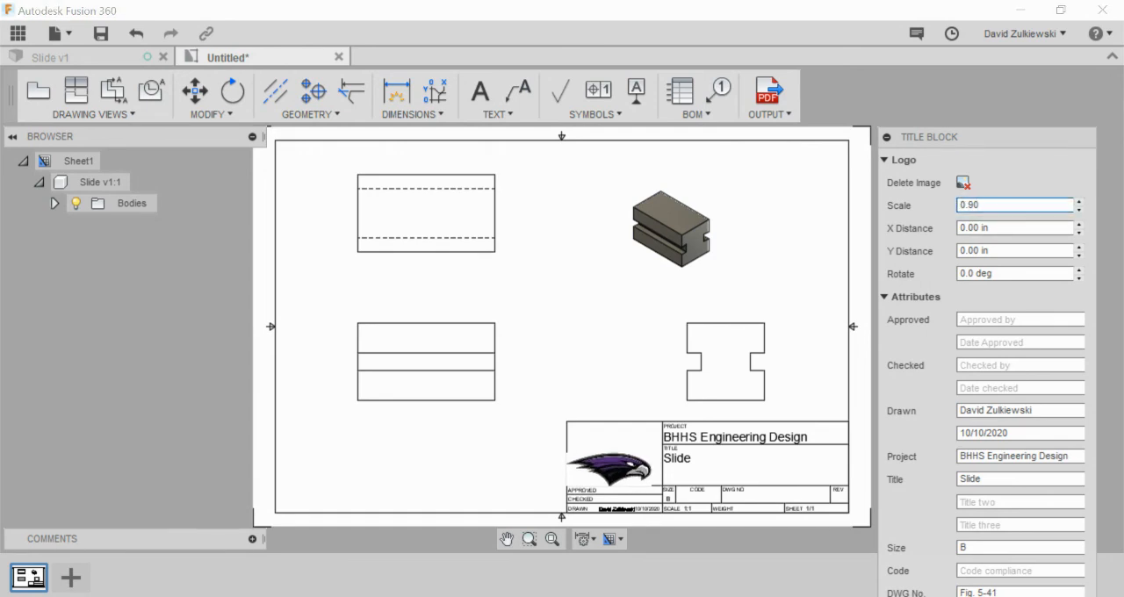
{"action": "key", "text": "BackSpace"}
{"action": "type", "text": "5"}
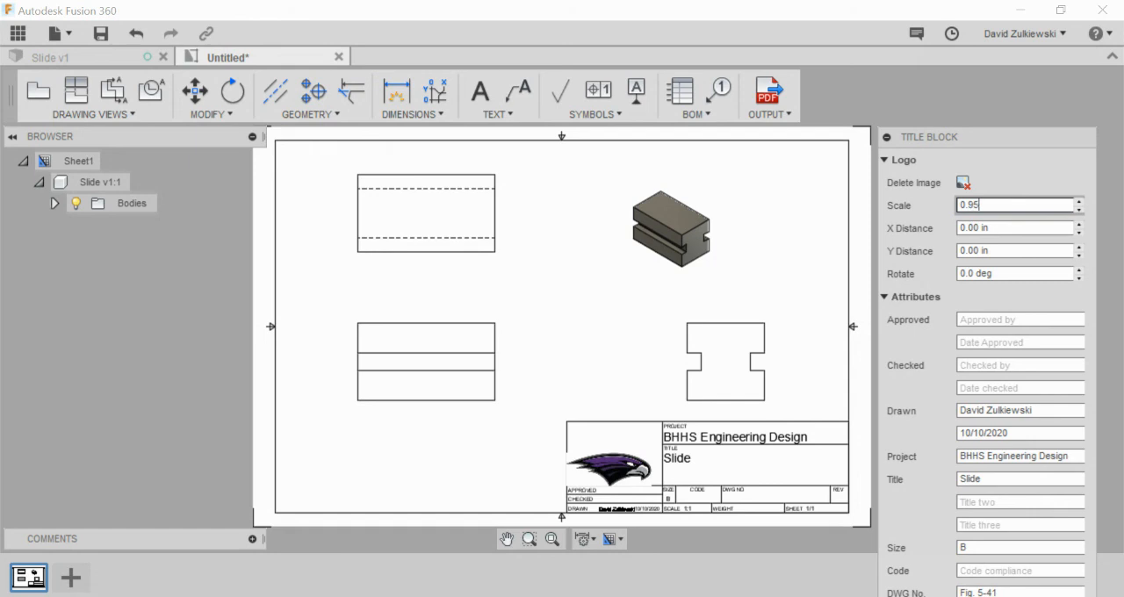
{"action": "key", "text": "Return"}
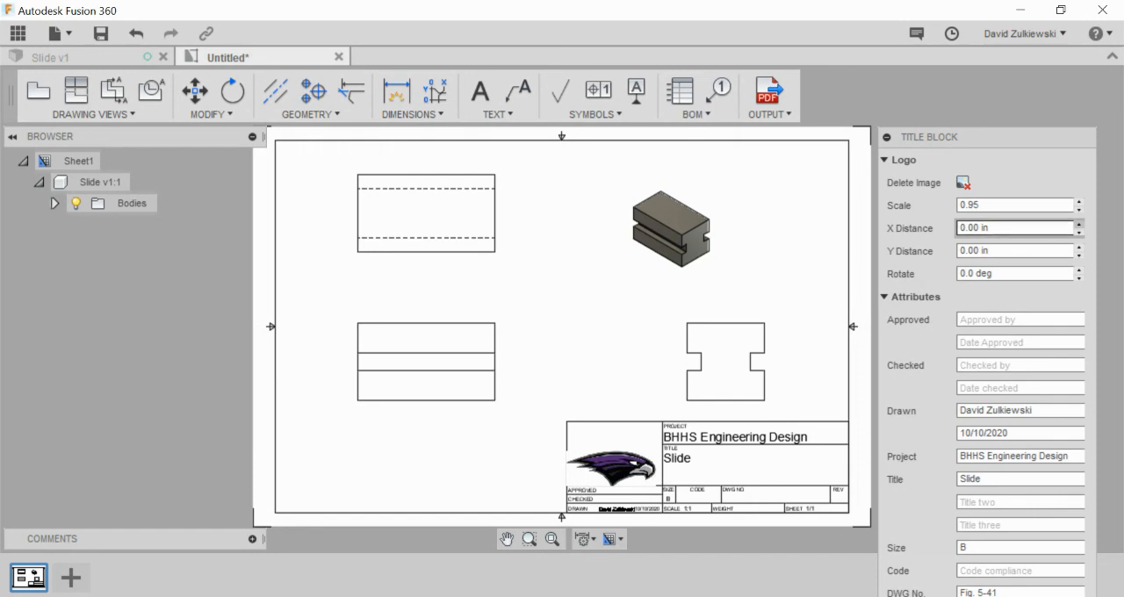
Step: Offset the logo 0.10 in in X and 0.25 in in Y and apply the title block changes
{"action": "left_click", "coordinate": [1078, 224]}
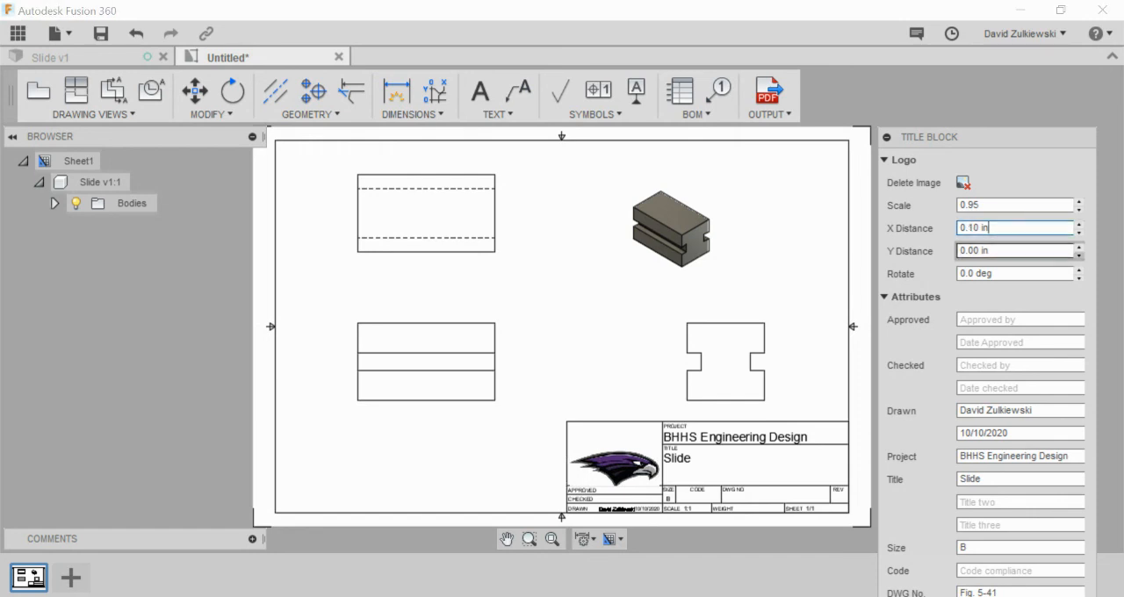
{"action": "left_click", "coordinate": [1080, 245]}
{"action": "left_click", "coordinate": [1079, 245]}
{"action": "left_click", "coordinate": [1080, 246]}
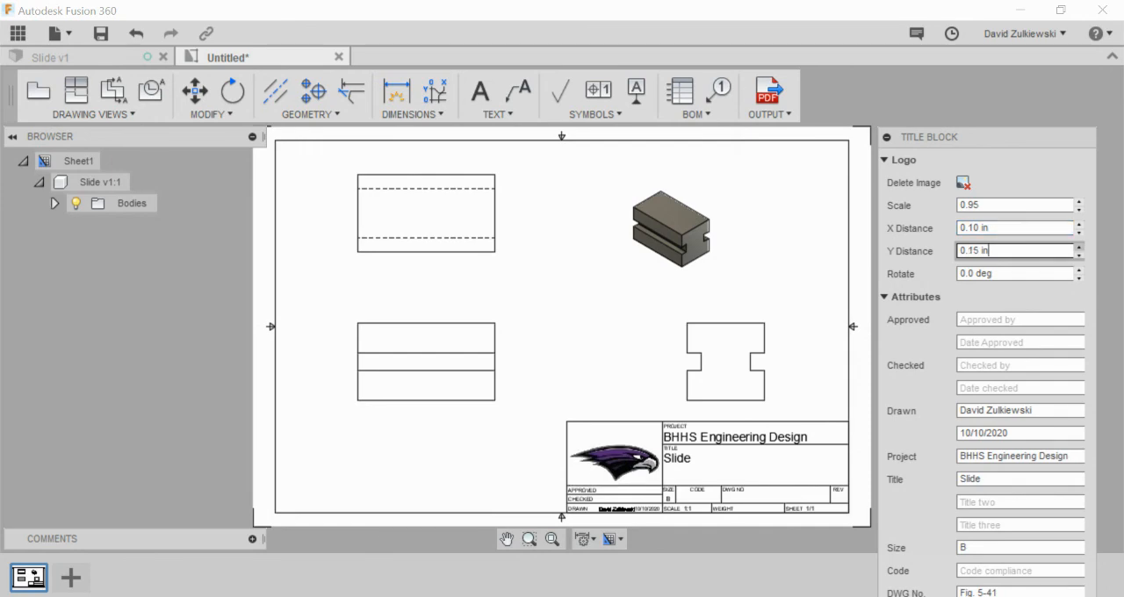
{"action": "left_click", "coordinate": [1080, 246]}
{"action": "left_click", "coordinate": [1080, 246]}
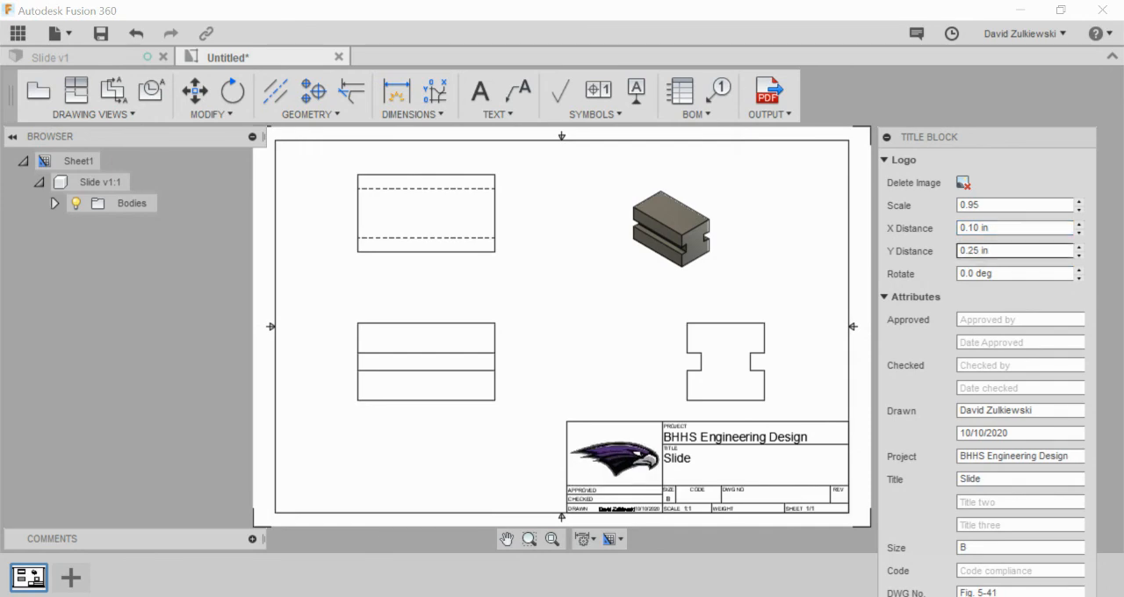
{"action": "left_click_drag", "start_coordinate": [966, 136], "coordinate": [971, 90]}
{"action": "key", "text": "Return"}
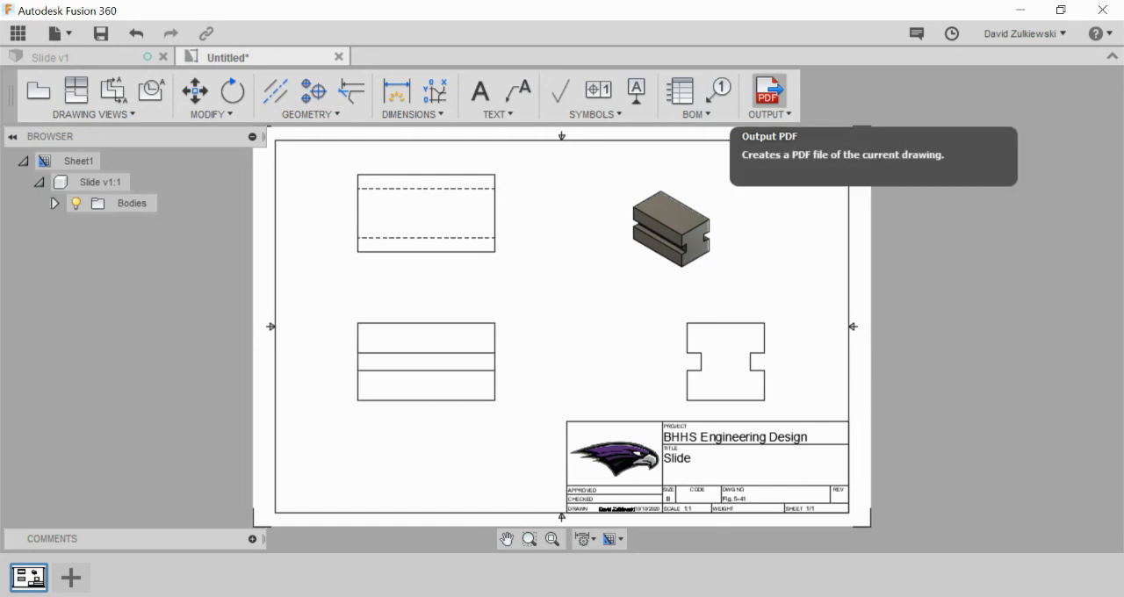
Step: Output the finished drawing as a PDF
{"action": "left_click", "coordinate": [768, 91]}
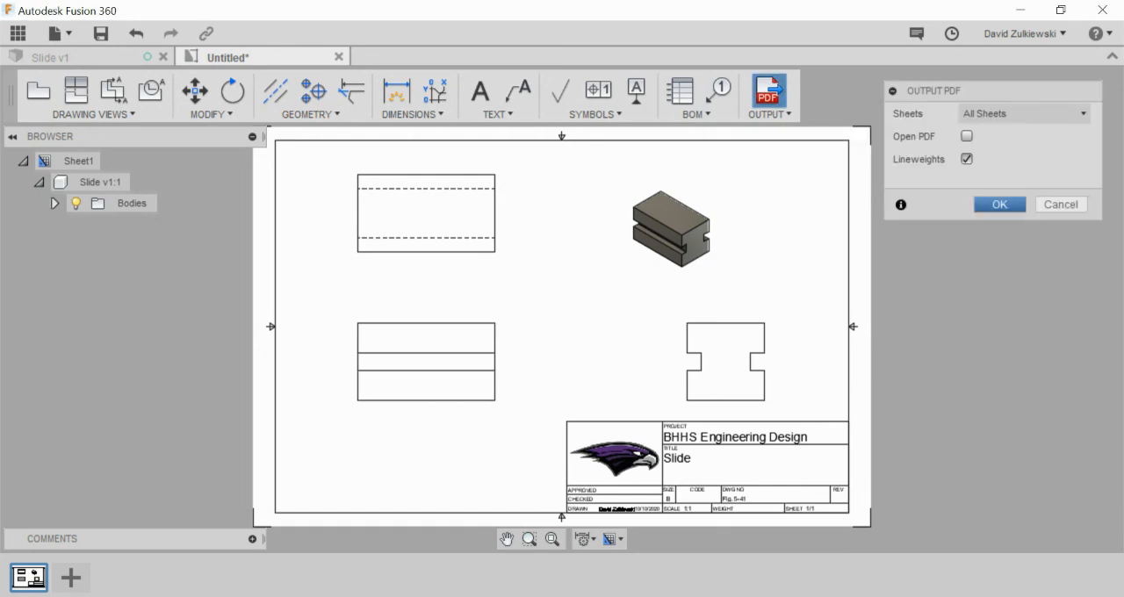